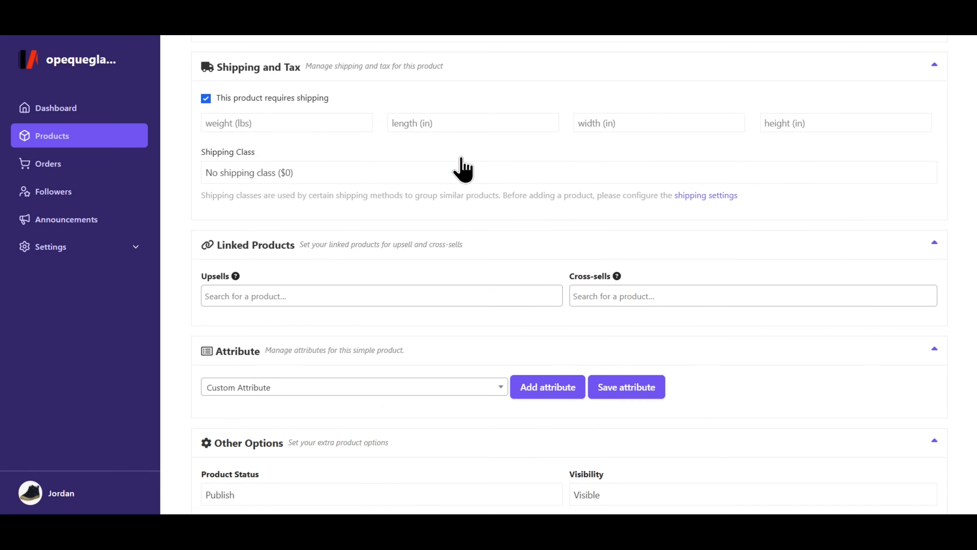
Step: Examine the attribute choices offered in the vendor product form's Attribute section
scroll(203, 157, up, 5)
scroll(420, 181, down, 10)
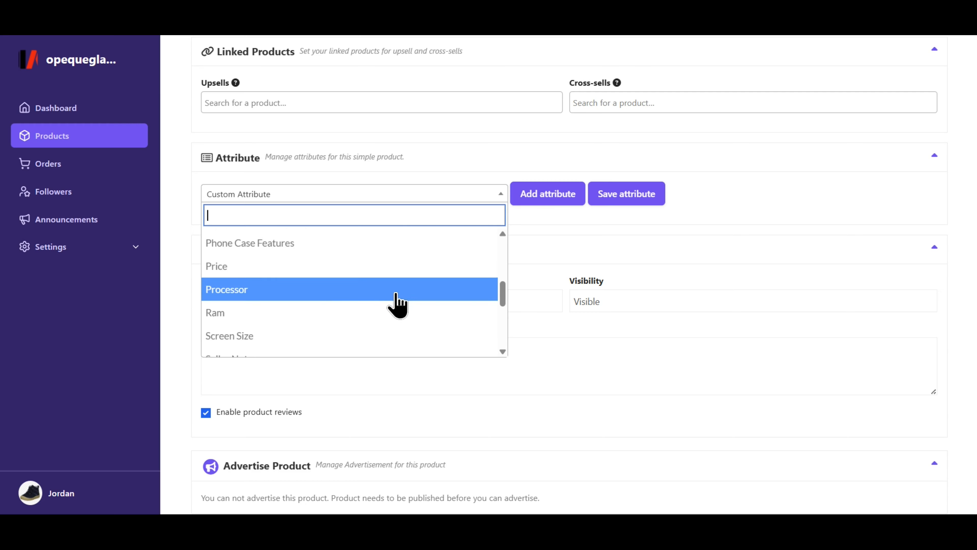
scroll(390, 312, up, 10)
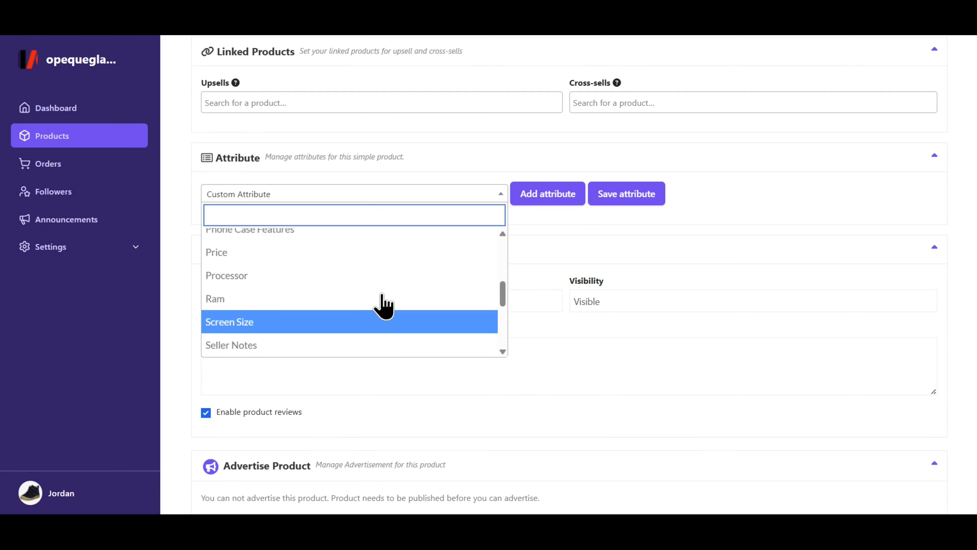
scroll(420, 327, down, 5)
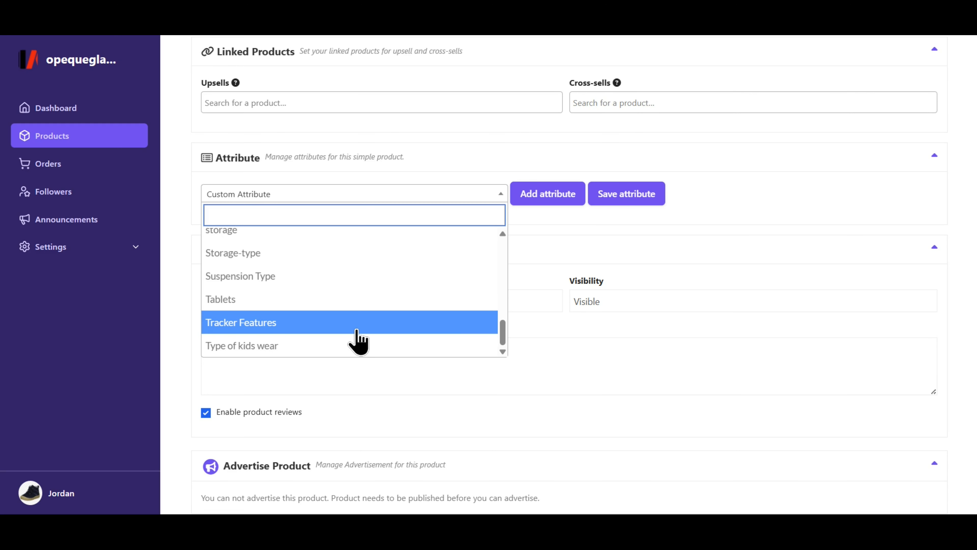
scroll(358, 340, up, 8)
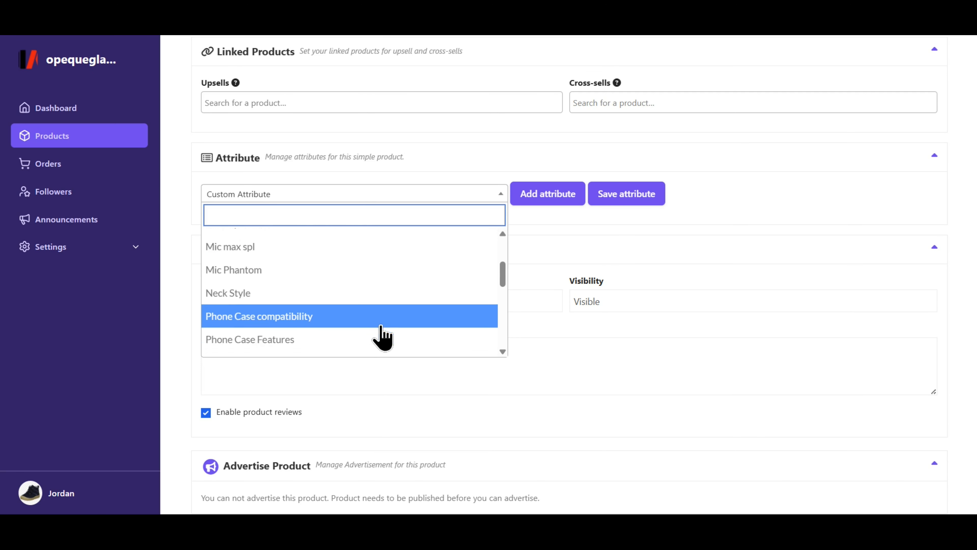
scroll(385, 327, down, 4)
mouse_move(501, 310)
mouse_down()
mouse_move(496, 285)
mouse_move(503, 323)
mouse_up()
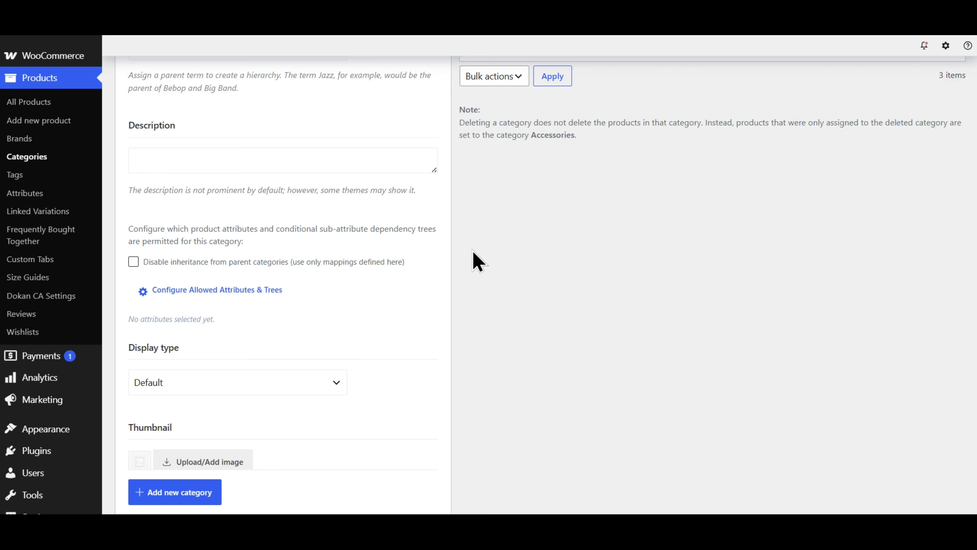
Step: Examine the category form's attribute configuration options and the Dokan CA Settings page, including its templates, import tools and attribute requests
scroll(481, 257, down, 2)
scroll(94, 247, up, 2)
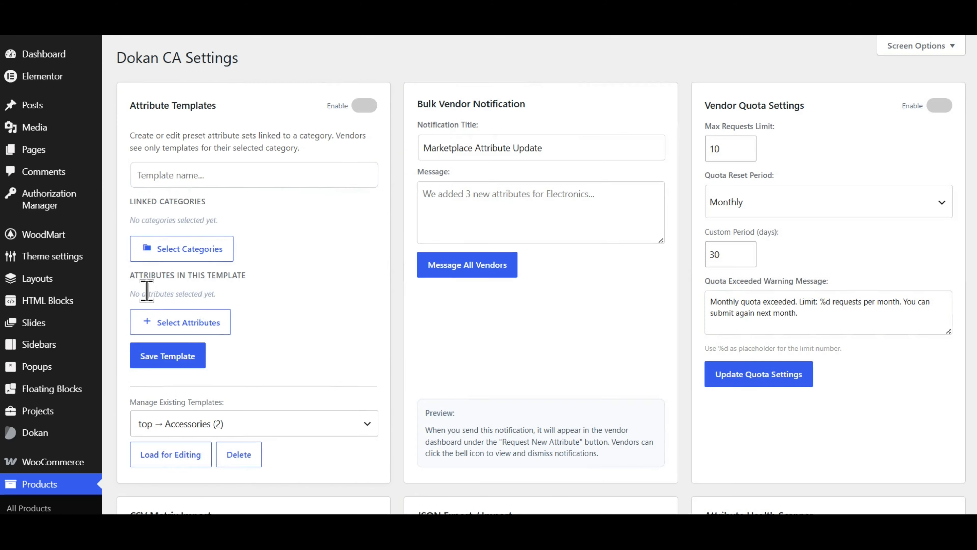
scroll(526, 296, down, 7)
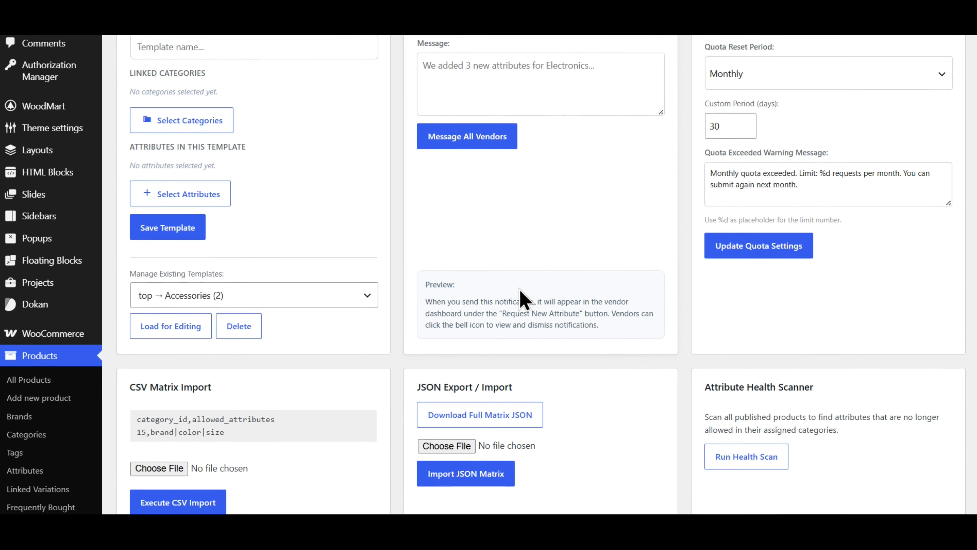
scroll(392, 288, down, 5)
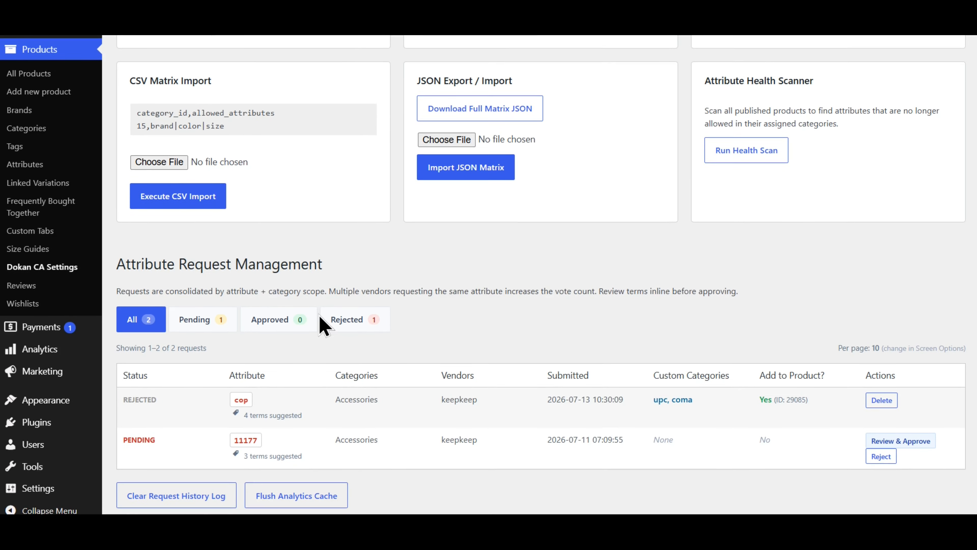
scroll(129, 278, up, 3)
scroll(130, 279, up, 2)
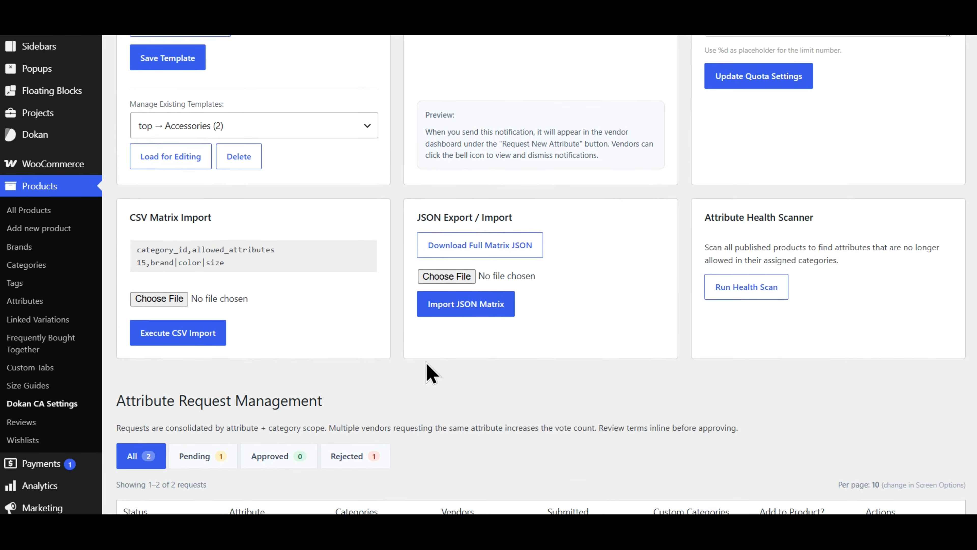
scroll(448, 288, up, 1)
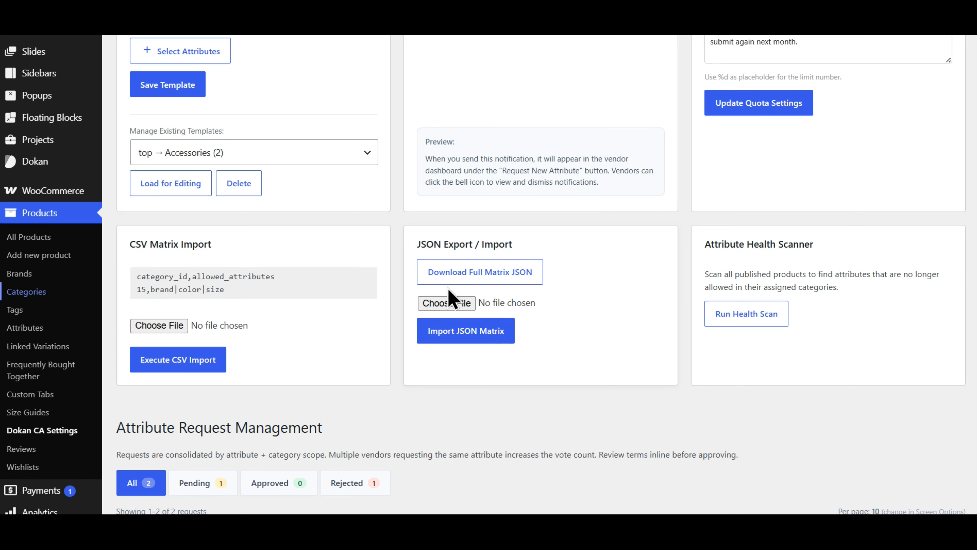
Step: On the product Categories page, configure the new category's allowed attributes by selecting Battery Life and Brand
scroll(398, 334, down, 3)
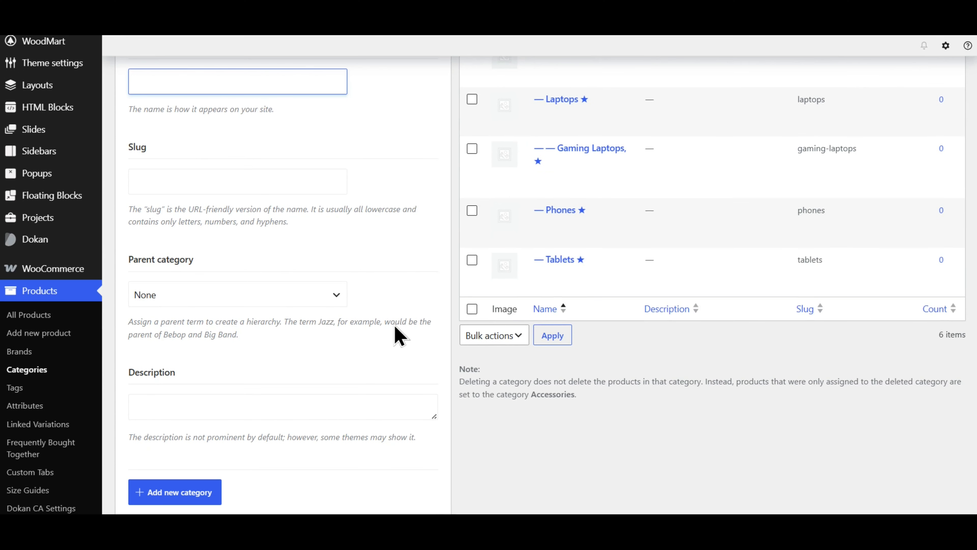
scroll(200, 373, down, 3)
click(218, 390)
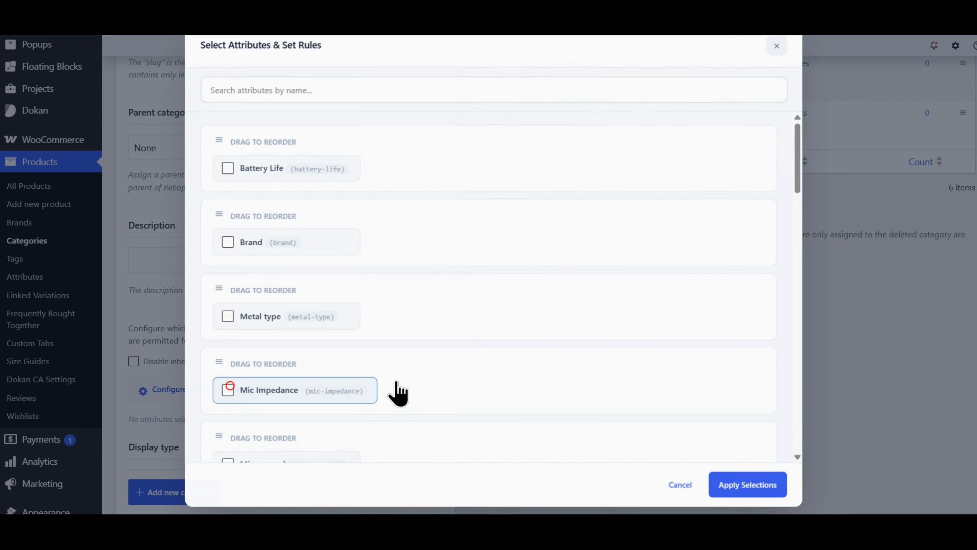
click(284, 168)
scroll(572, 342, down, 6)
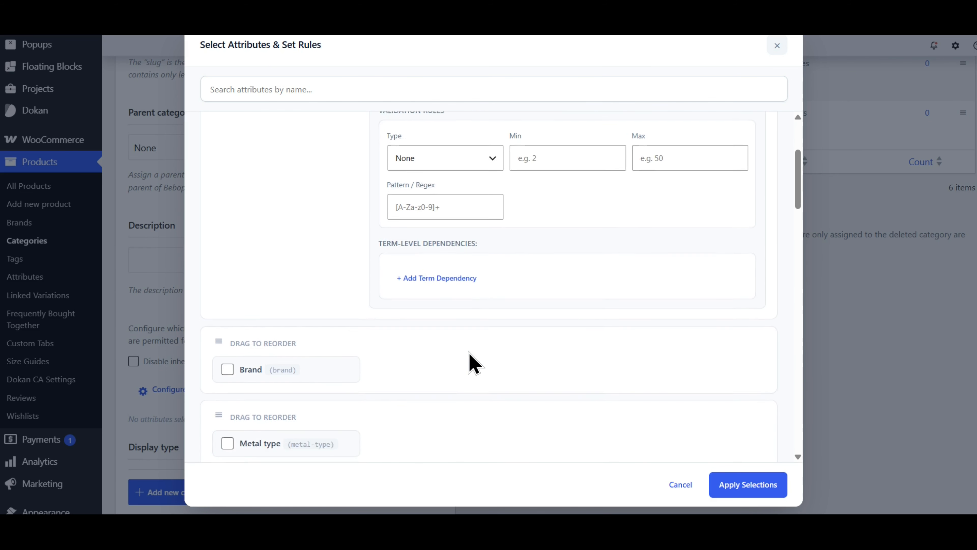
click(227, 269)
scroll(381, 345, down, 1)
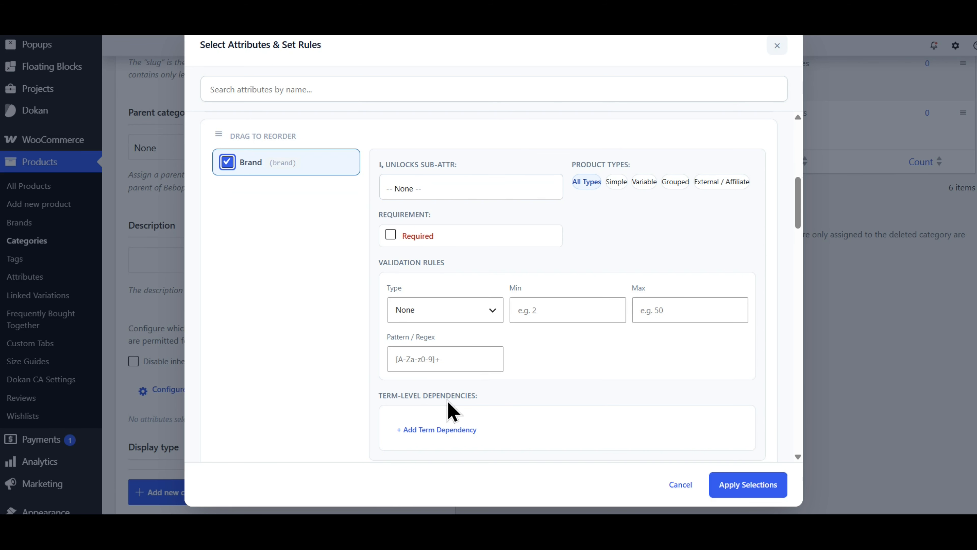
scroll(488, 414, down, 3)
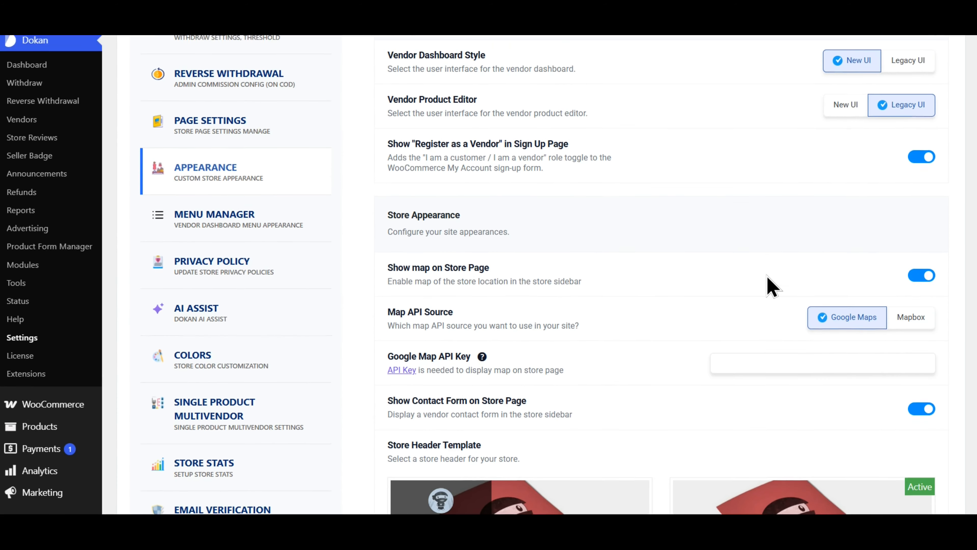
Step: Examine Dokan's vendor dashboard appearance settings and the product category list with its Mapping column
scroll(902, 200, up, 1)
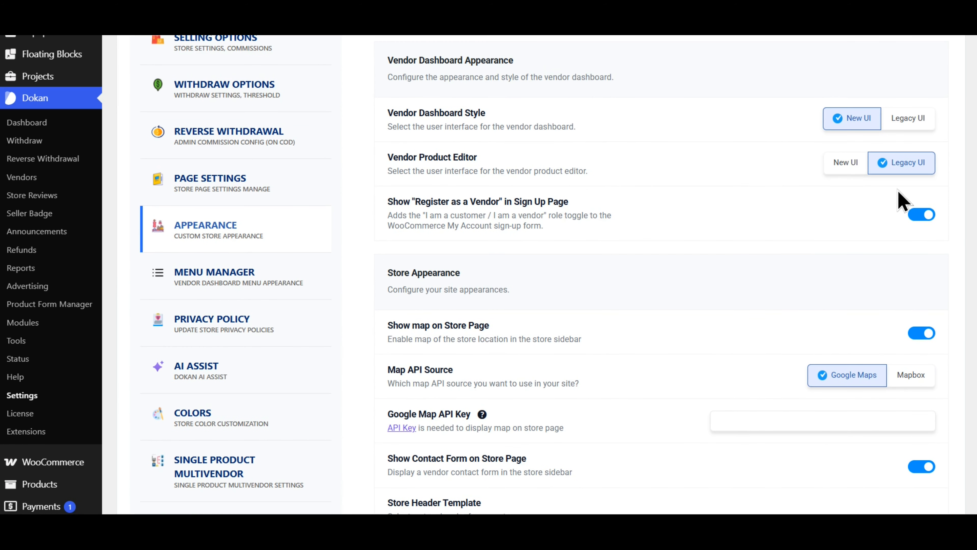
scroll(400, 275, up, 1)
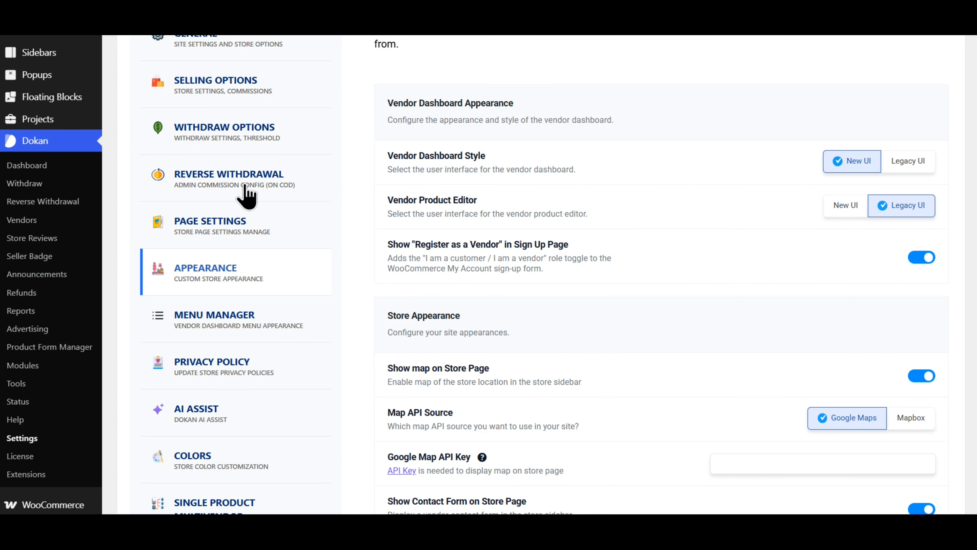
scroll(250, 274, up, 3)
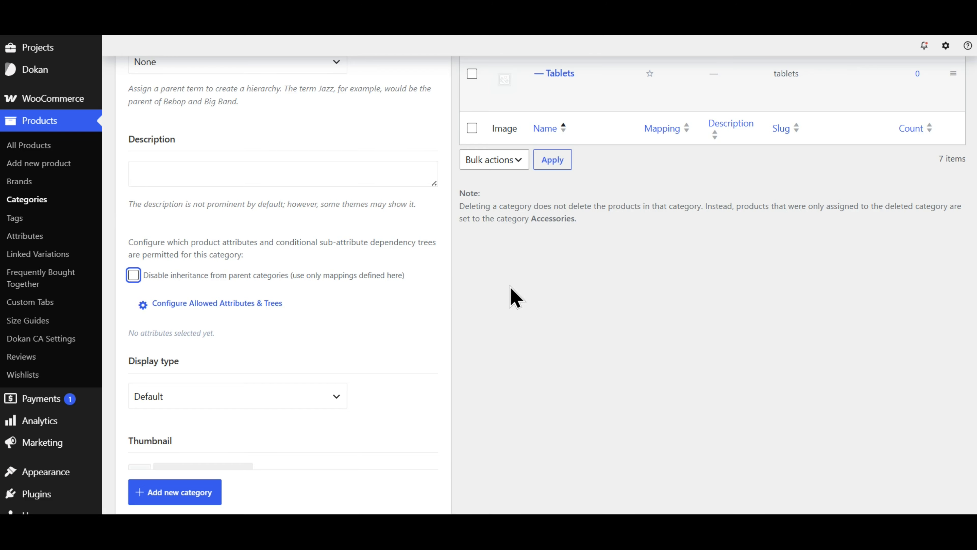
scroll(515, 296, up, 5)
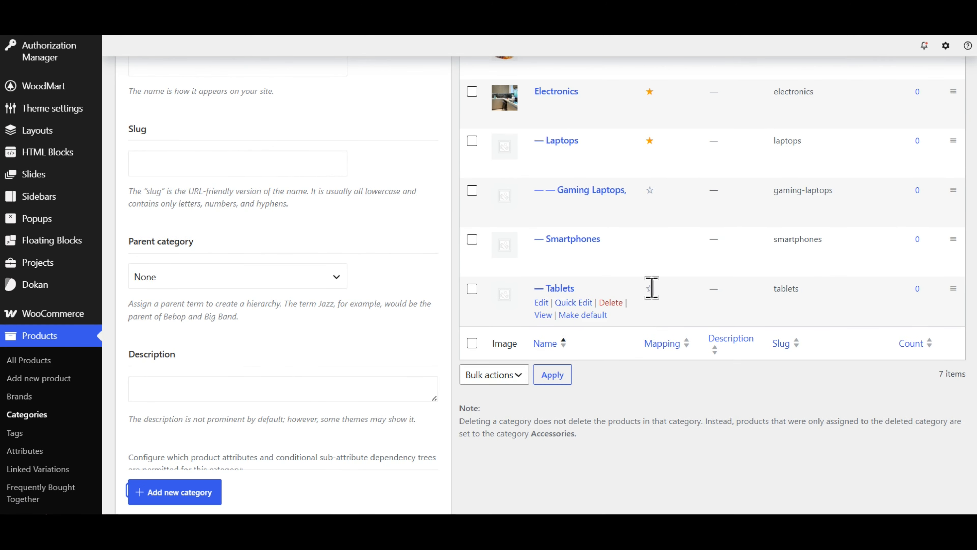
scroll(652, 281, up, 3)
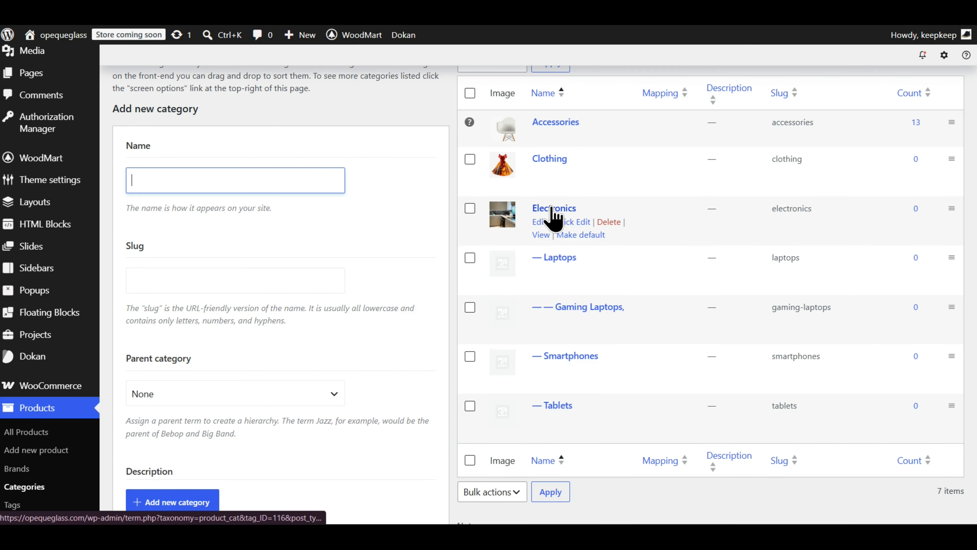
scroll(534, 170, down, 1)
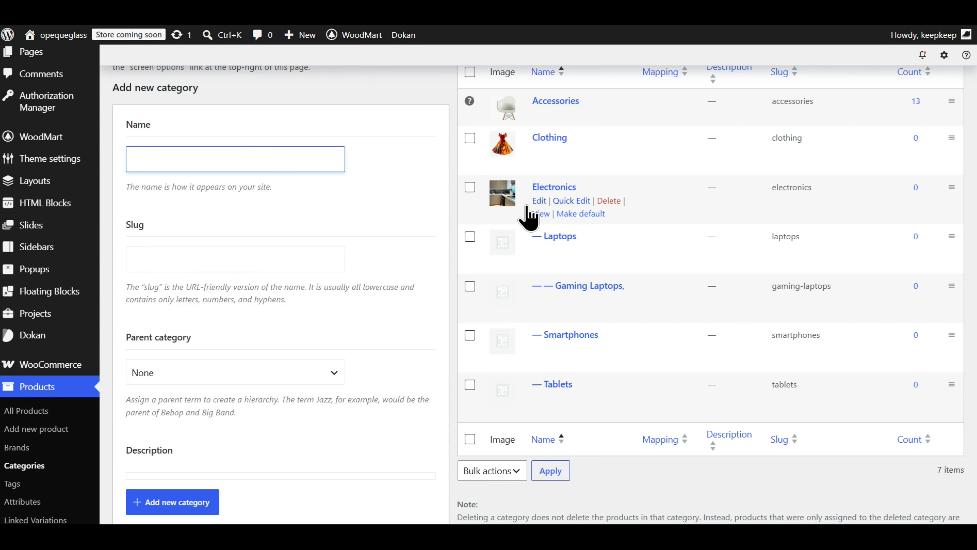
scroll(308, 265, down, 2)
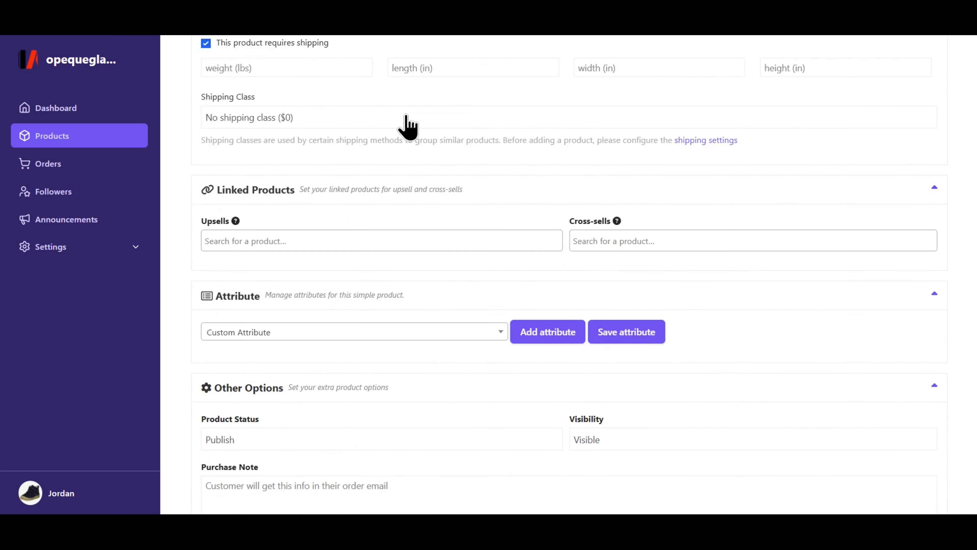
Step: In the vendor product form, examine the full range of attributes offered for the product
scroll(408, 154, down, 4)
scroll(410, 174, down, 2)
click(385, 188)
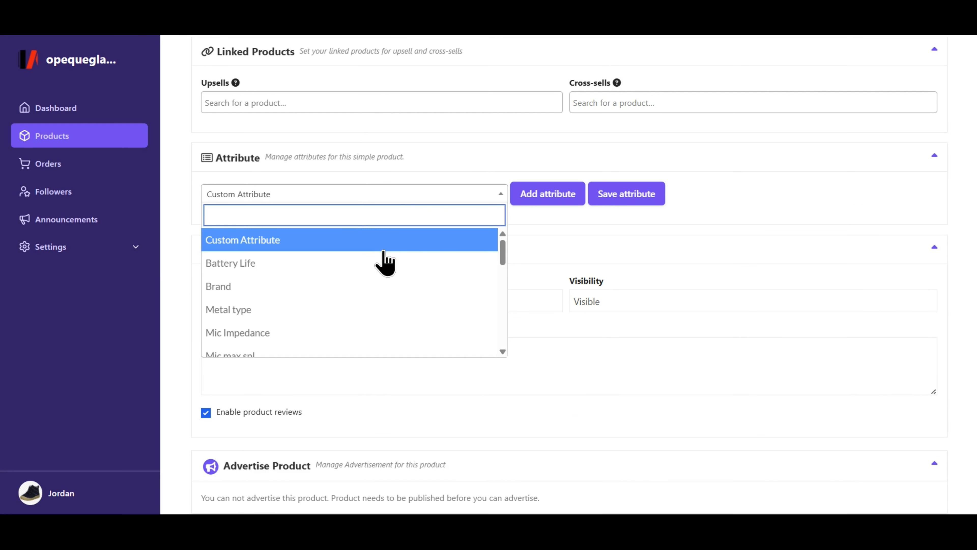
scroll(384, 262, down, 8)
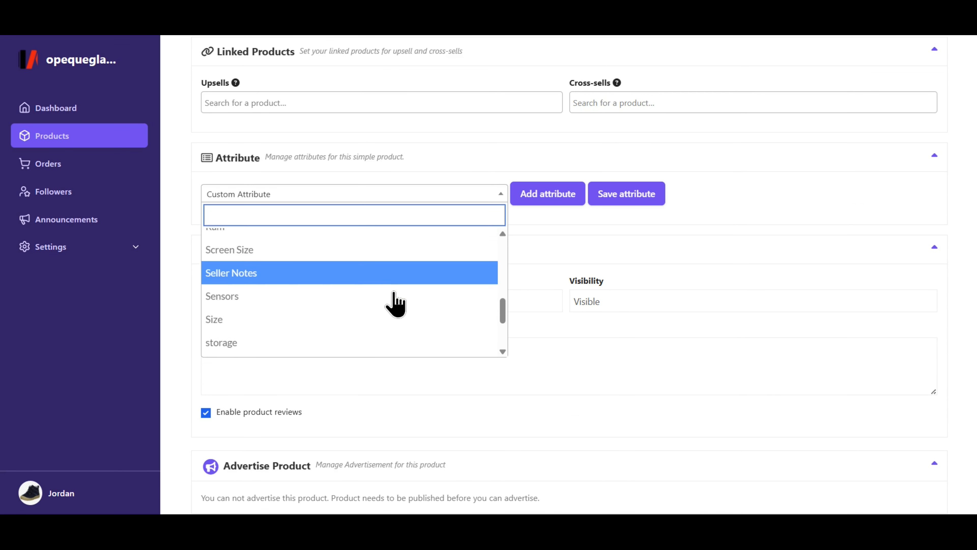
scroll(390, 308, down, 3)
scroll(384, 308, up, 7)
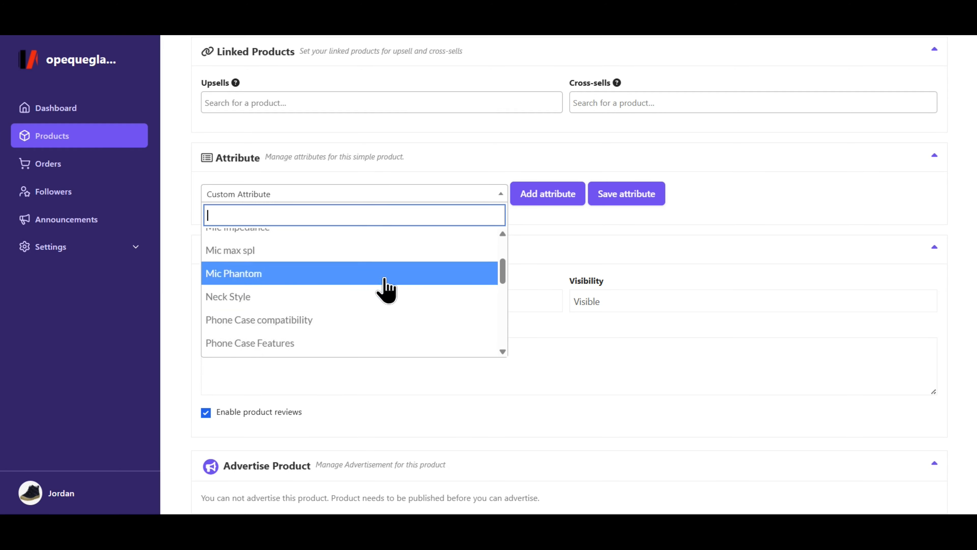
scroll(387, 287, up, 3)
scroll(421, 327, down, 7)
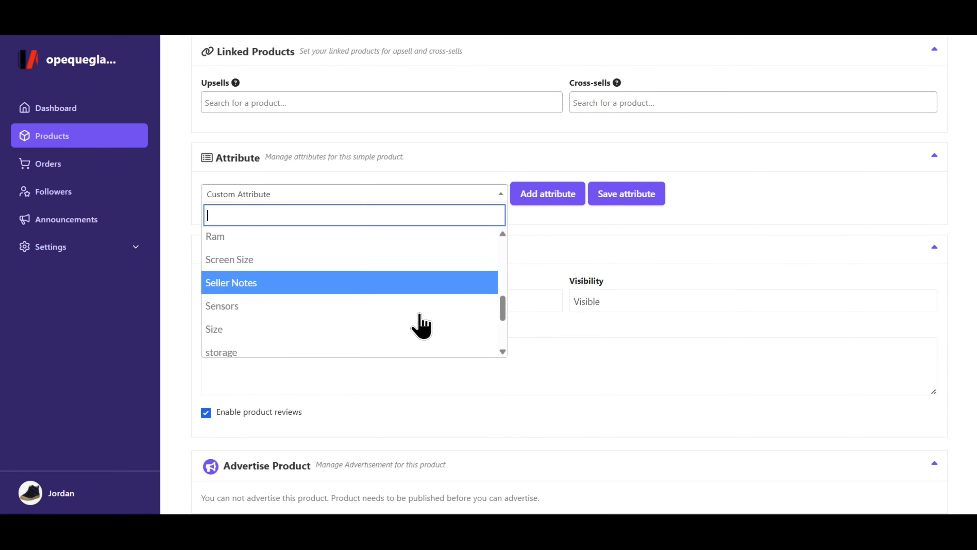
scroll(388, 314, down, 3)
scroll(385, 300, up, 5)
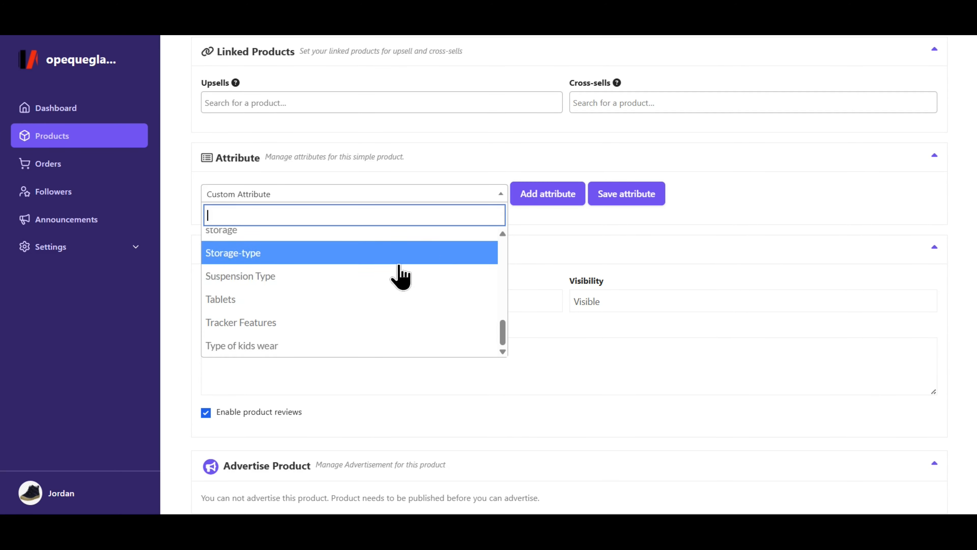
scroll(387, 301, down, 3)
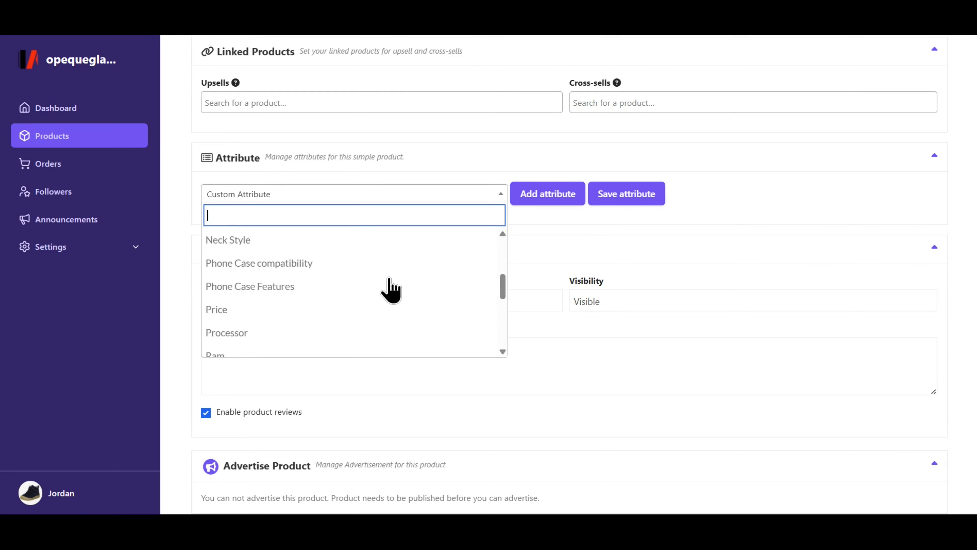
mouse_move(502, 307)
mouse_down()
mouse_move(496, 280)
mouse_move(503, 324)
mouse_up()
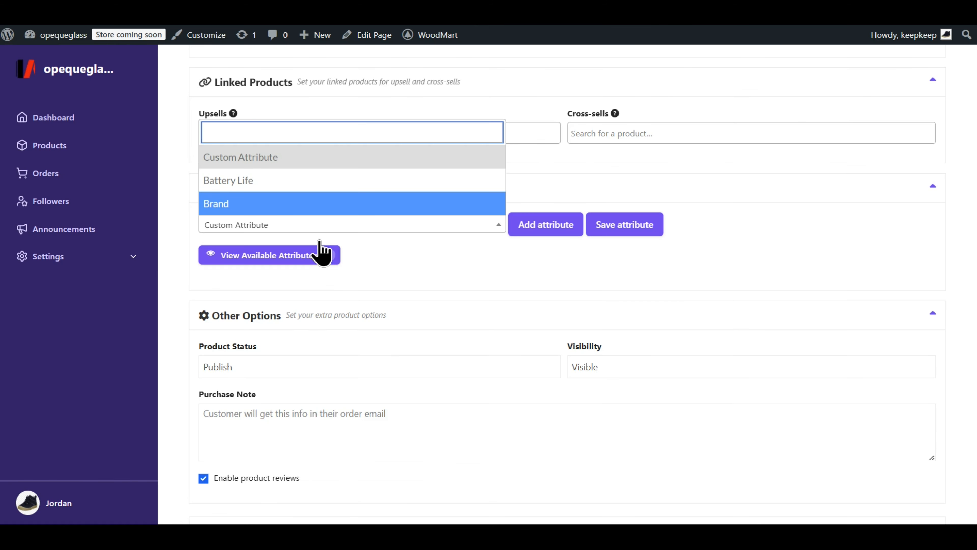
Step: Choose Battery Life and then Brand from the category-limited attribute list in the vendor product form
scroll(313, 264, up, 2)
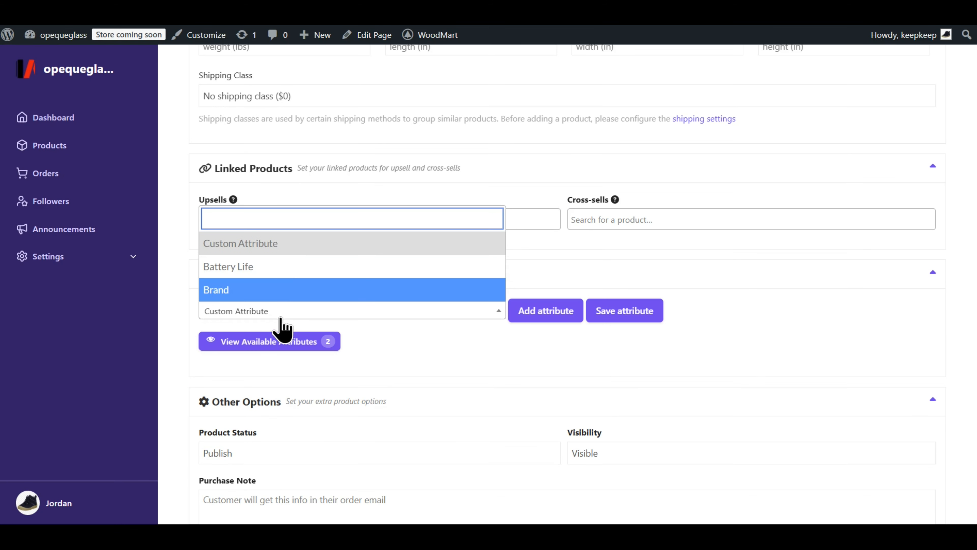
click(255, 269)
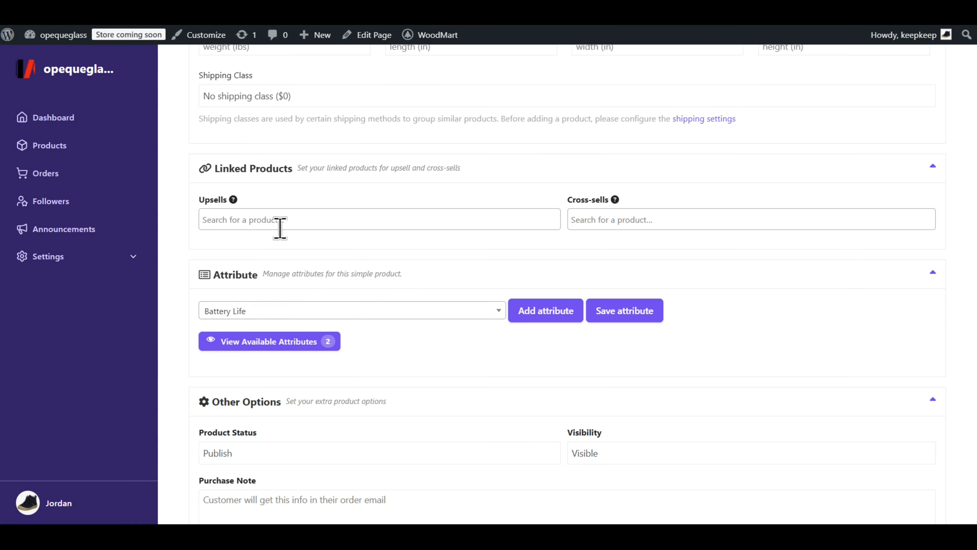
click(301, 310)
click(284, 289)
click(299, 310)
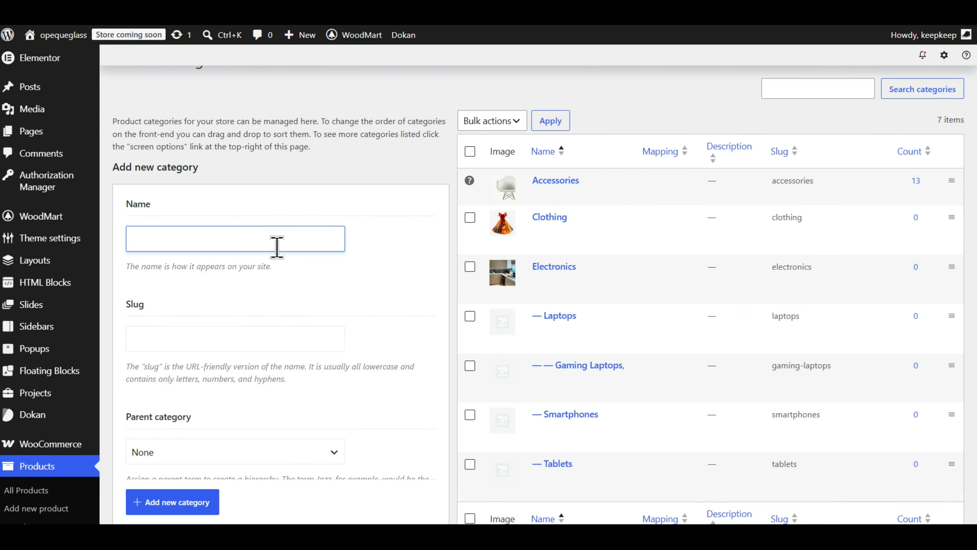
Step: Open the new category's allowed attributes configuration and select the Battery Life attribute
scroll(279, 247, down, 8)
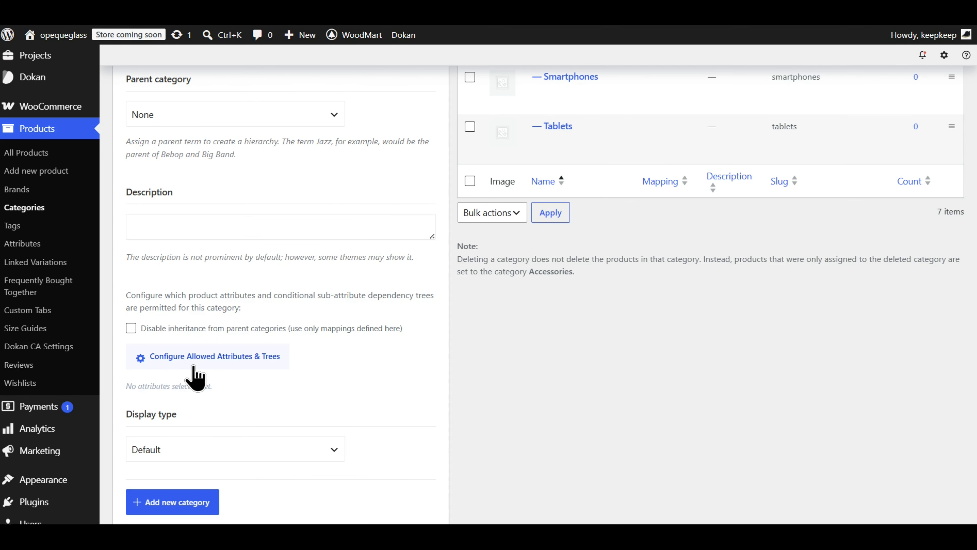
click(230, 350)
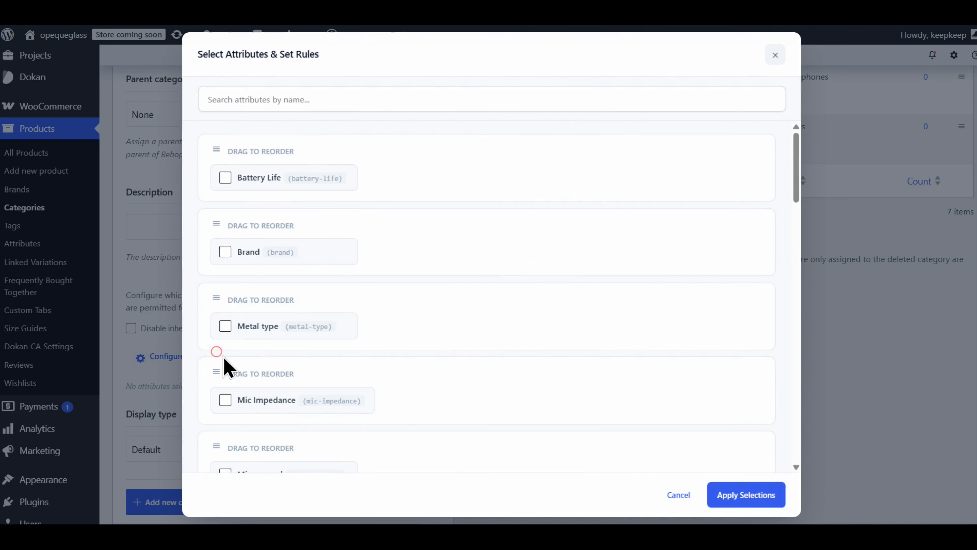
click(226, 178)
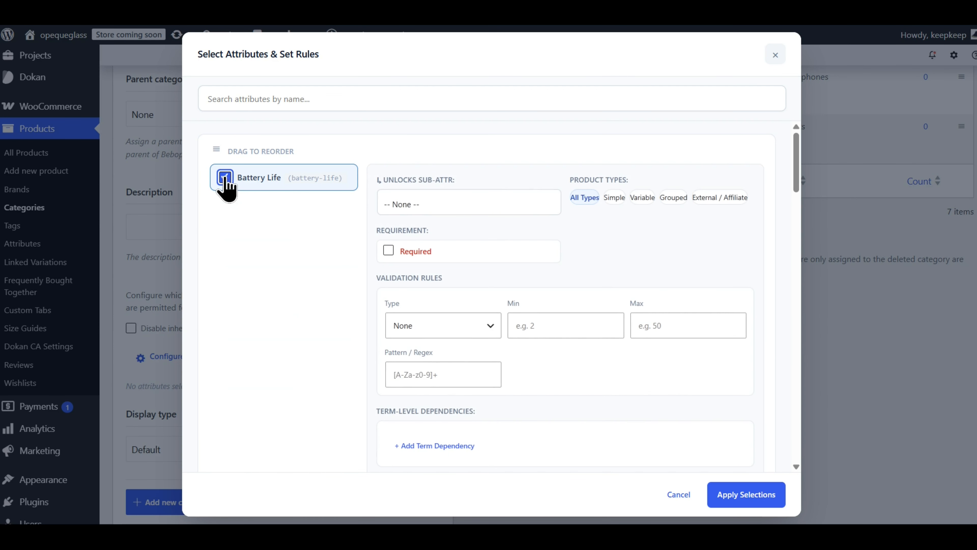
scroll(410, 201, down, 5)
scroll(398, 212, up, 5)
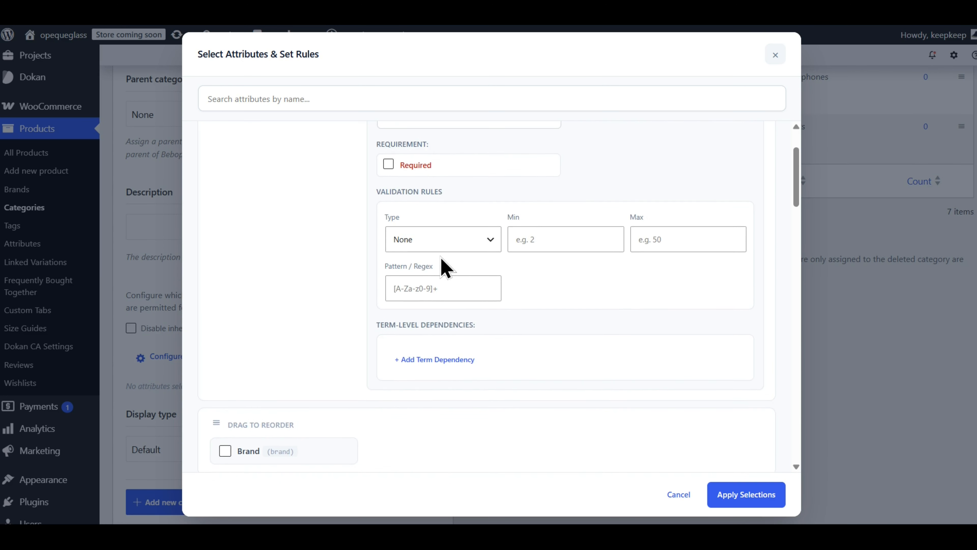
Step: Add Brand and Mic max spl to the new category's selected attributes
scroll(427, 273, down, 5)
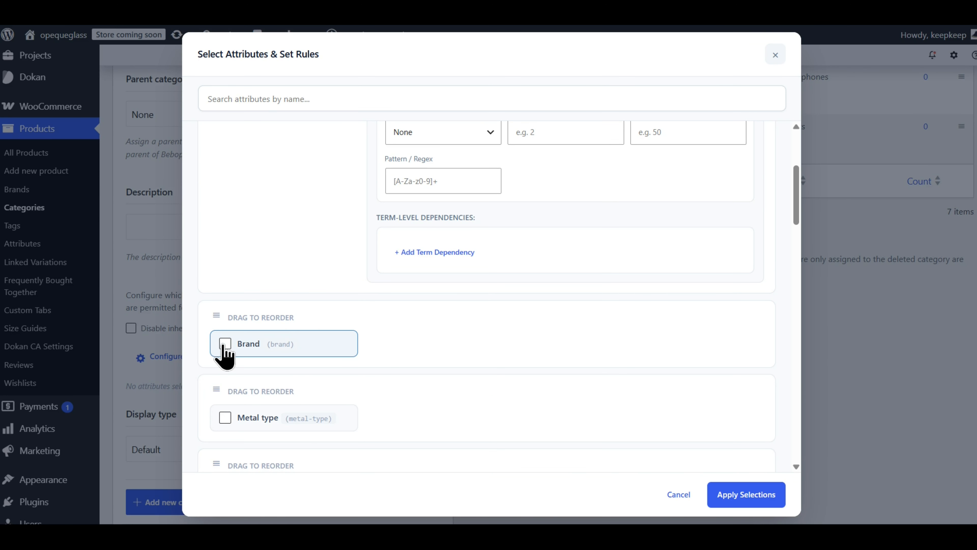
click(225, 344)
scroll(421, 256, down, 8)
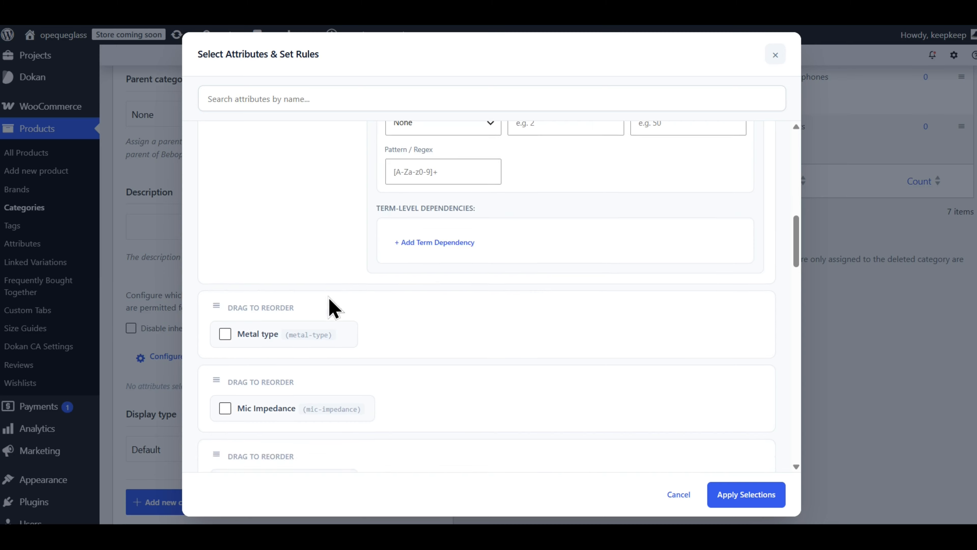
scroll(329, 307, down, 4)
click(222, 323)
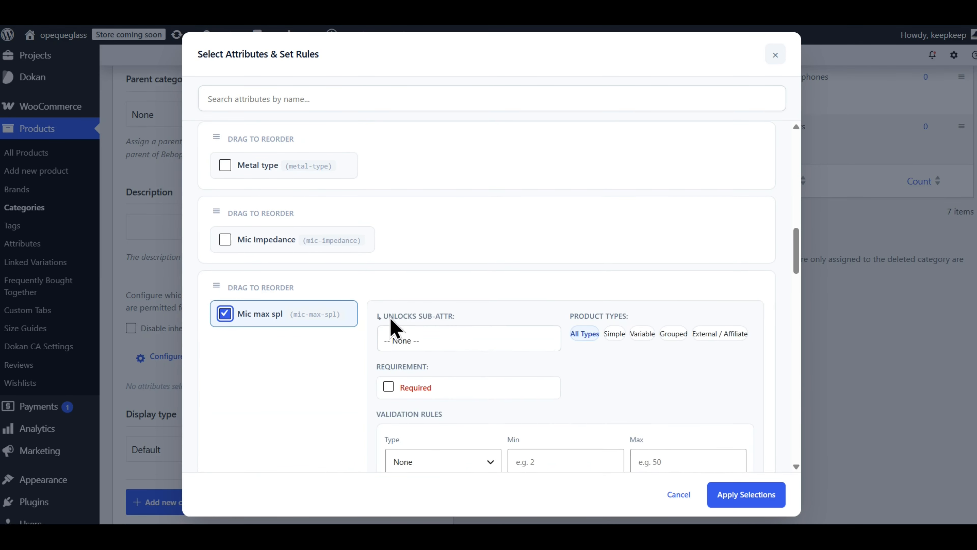
scroll(388, 329, down, 6)
scroll(658, 279, up, 4)
drag(796, 269, 796, 125)
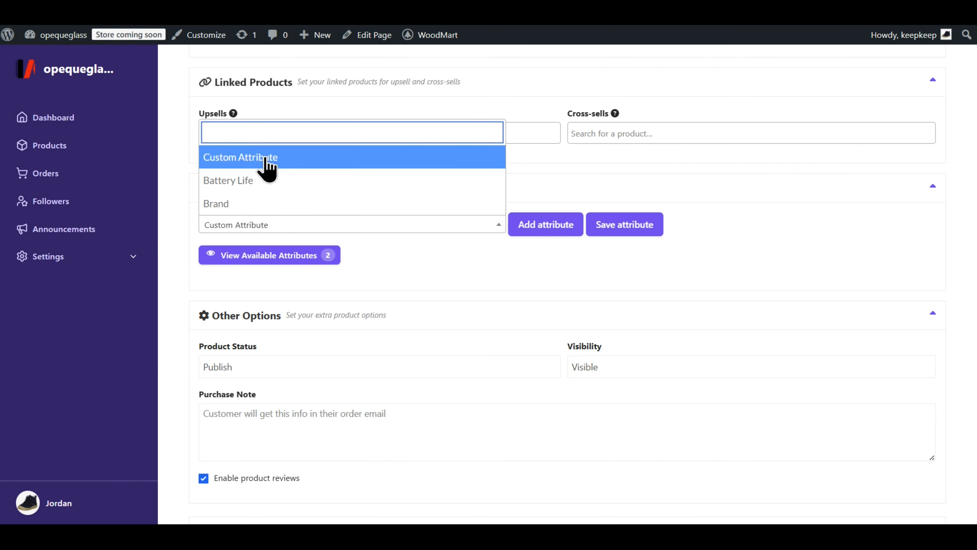
Step: In the vendor product form, choose Battery Life and then Brand from the product's allowed attributes
scroll(331, 288, up, 2)
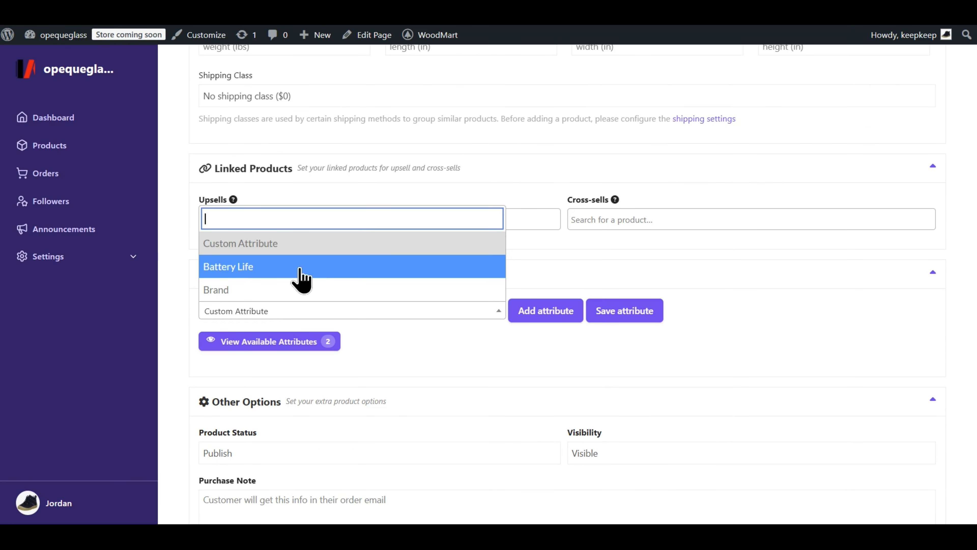
click(278, 270)
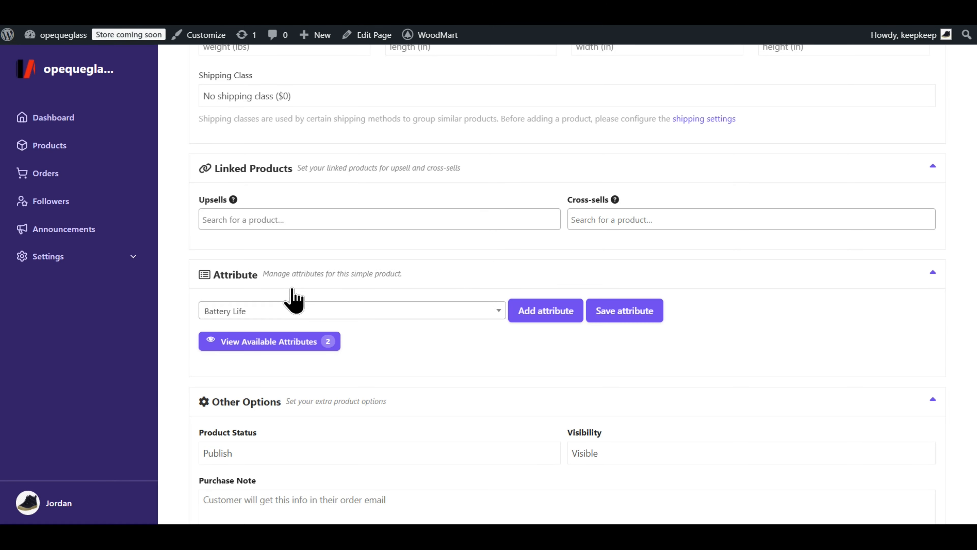
click(302, 308)
click(286, 292)
click(298, 308)
click(449, 331)
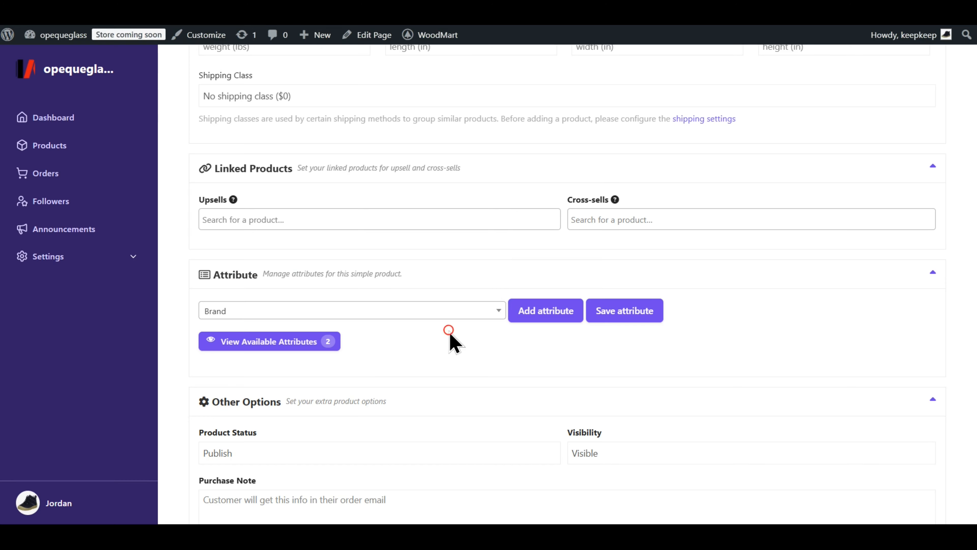
scroll(644, 212, down, 3)
scroll(646, 312, up, 1)
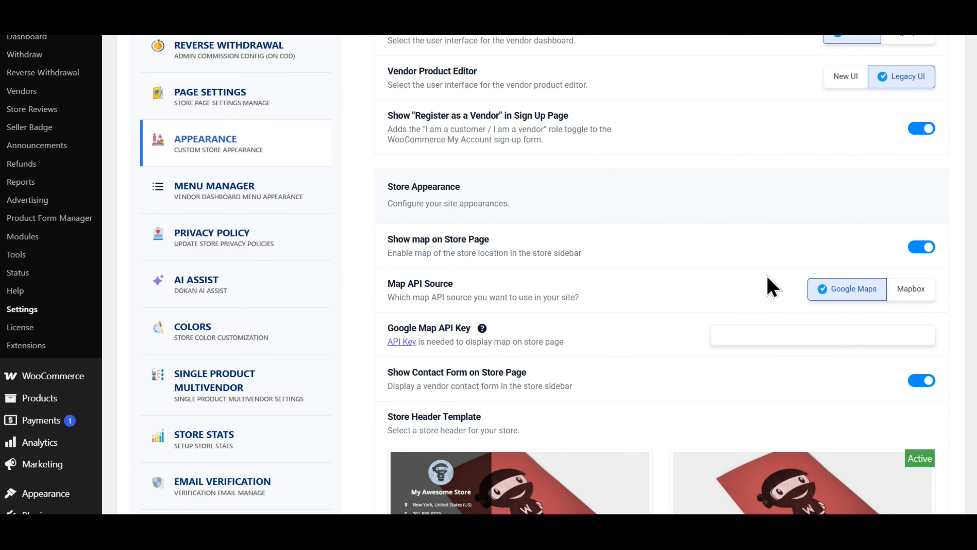
Step: Examine the Vendor Dashboard Style and Vendor Product Editor options in Dokan's appearance settings
scroll(772, 287, up, 2)
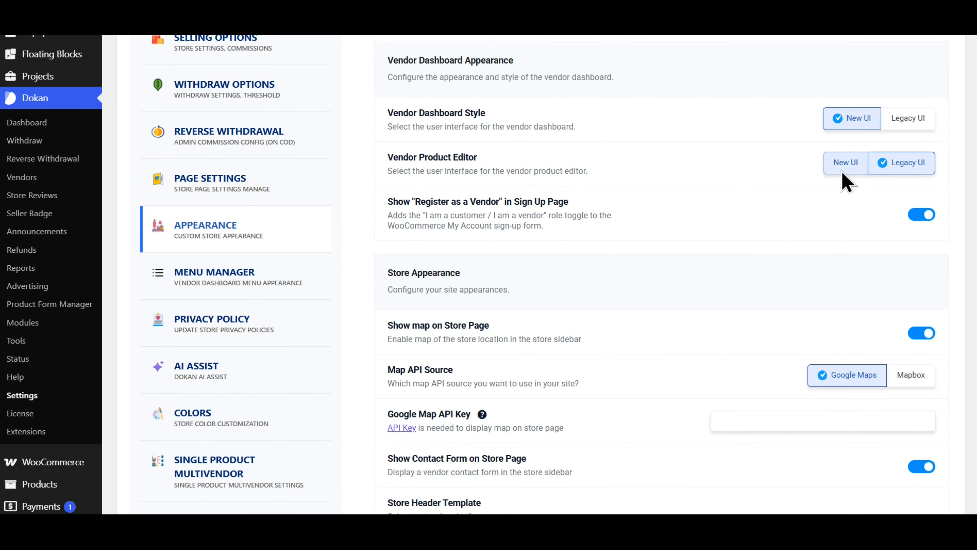
scroll(394, 289, up, 1)
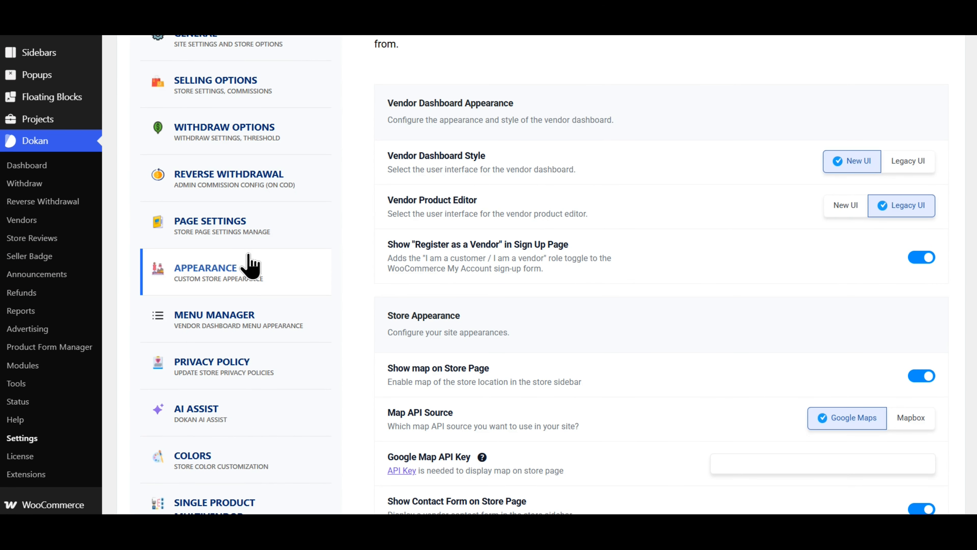
scroll(251, 269, up, 3)
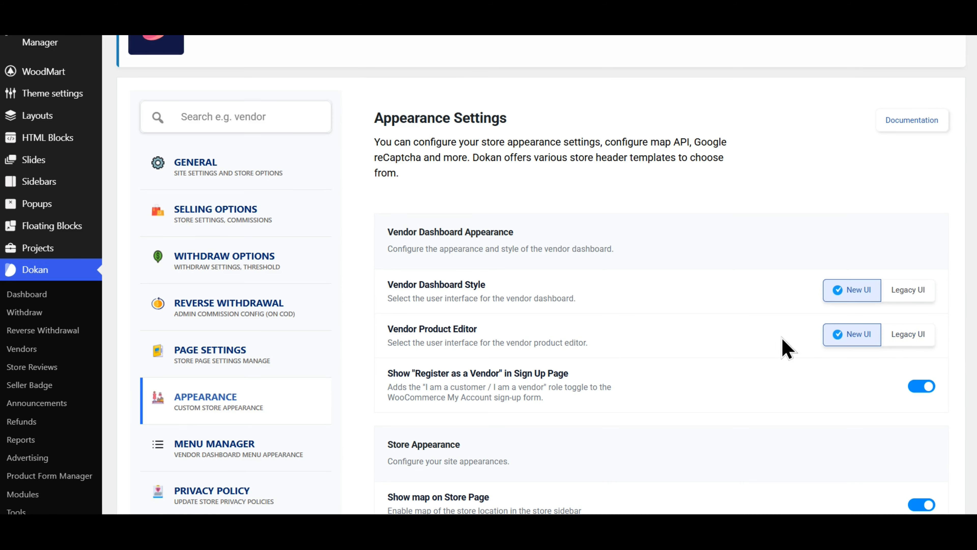
scroll(551, 294, down, 3)
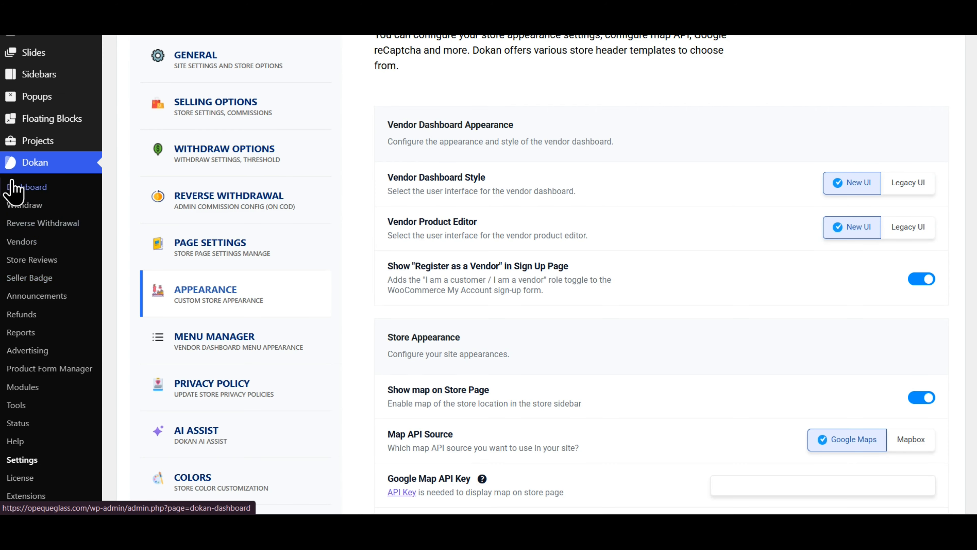
scroll(50, 406, down, 2)
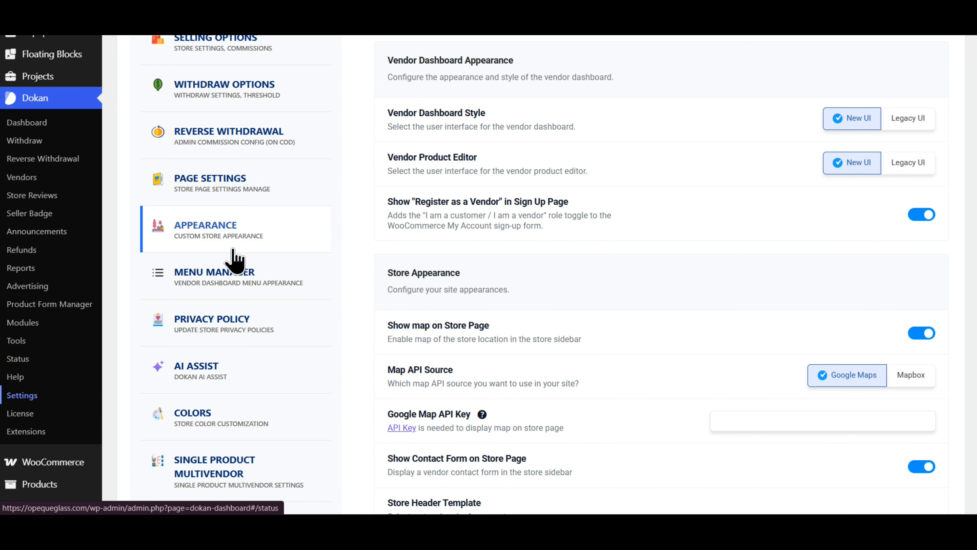
scroll(235, 270, up, 2)
scroll(246, 328, up, 3)
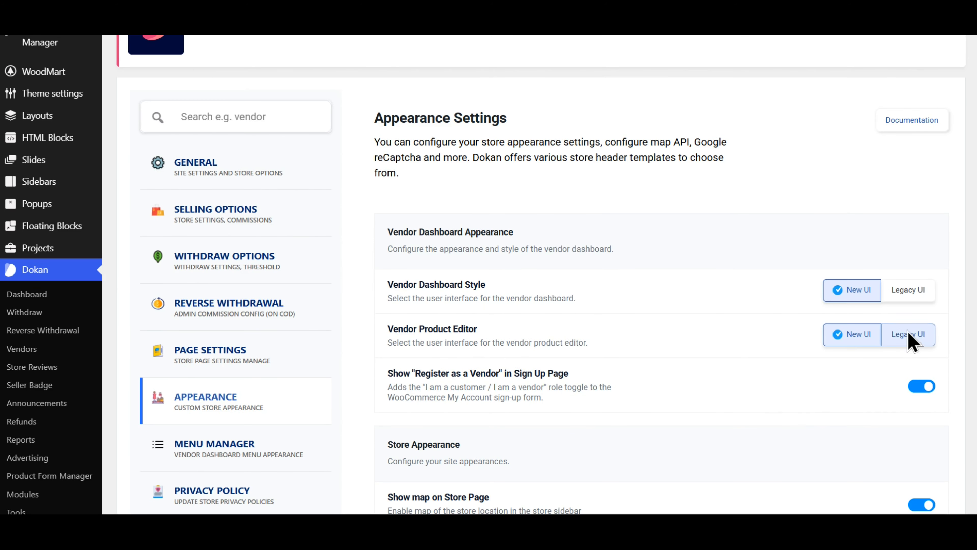
scroll(577, 319, down, 3)
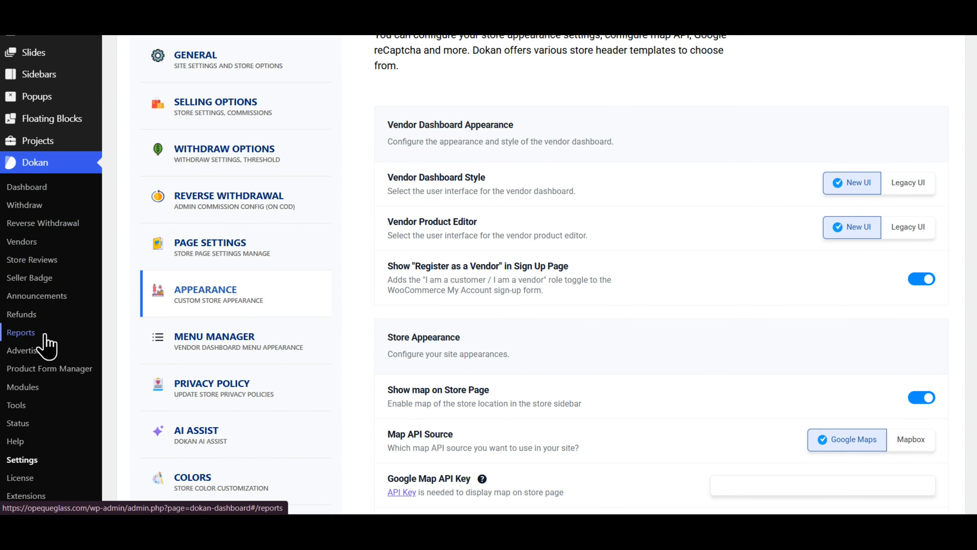
scroll(44, 336, down, 2)
scroll(211, 231, up, 5)
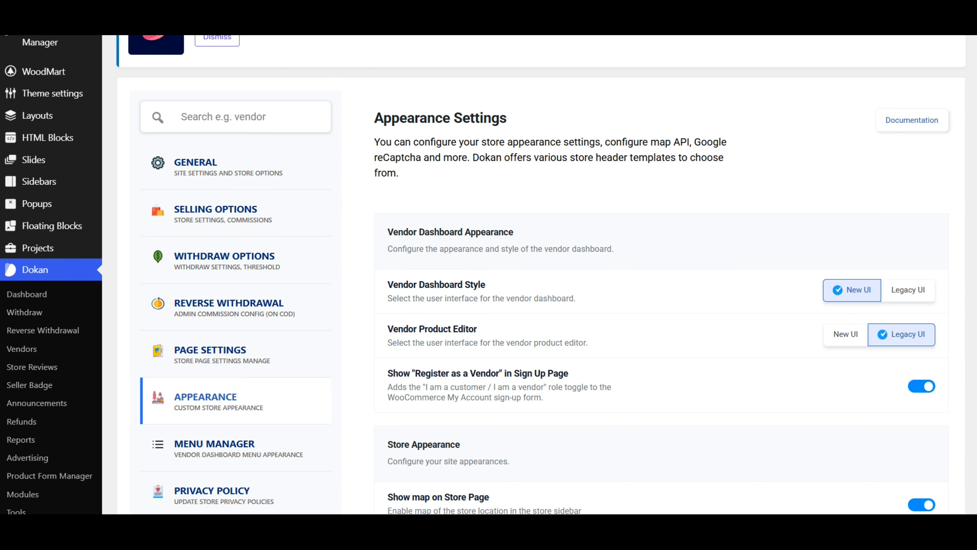
scroll(36, 273, down, 3)
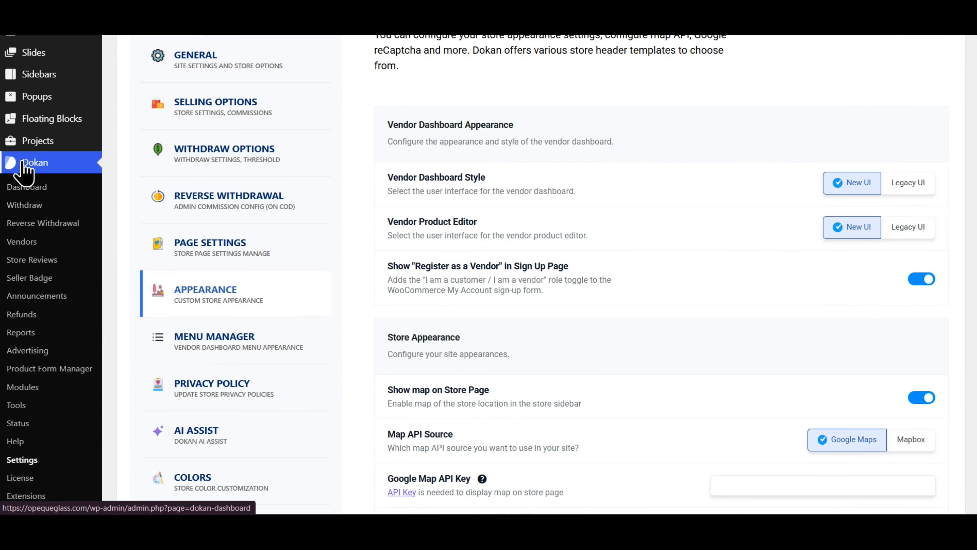
scroll(50, 404, down, 2)
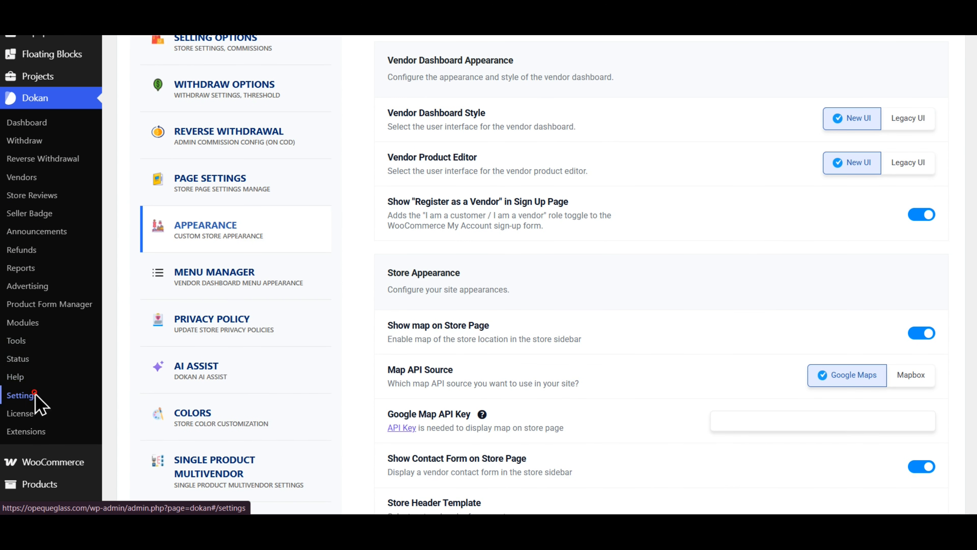
scroll(200, 312, up, 4)
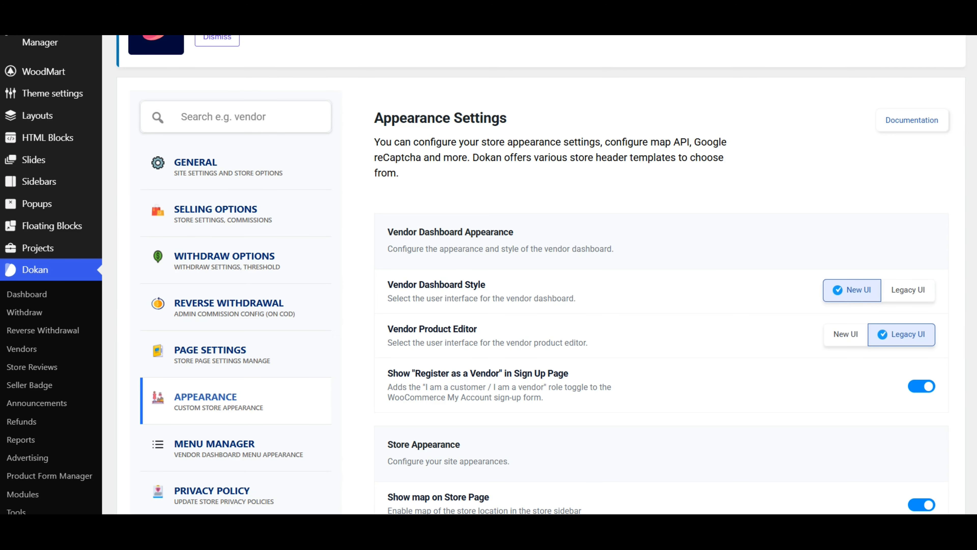
Step: Go from the WooCommerce product list to the product Categories page
scroll(116, 361, down, 3)
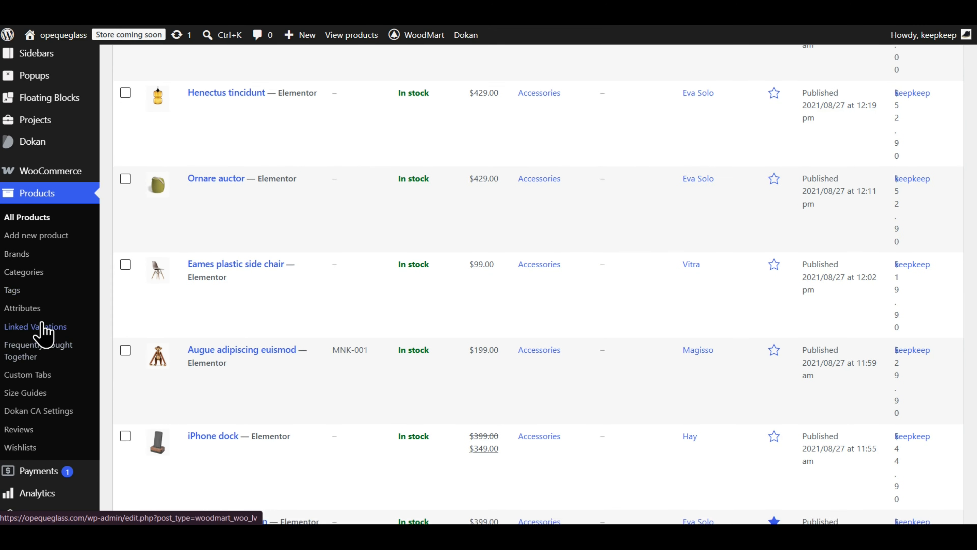
scroll(144, 311, down, 2)
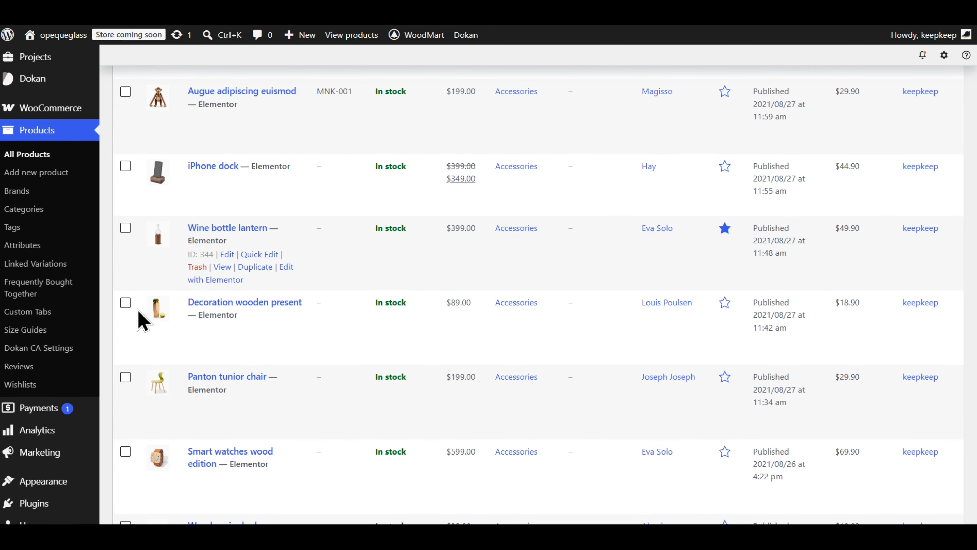
scroll(50, 404, up, 2)
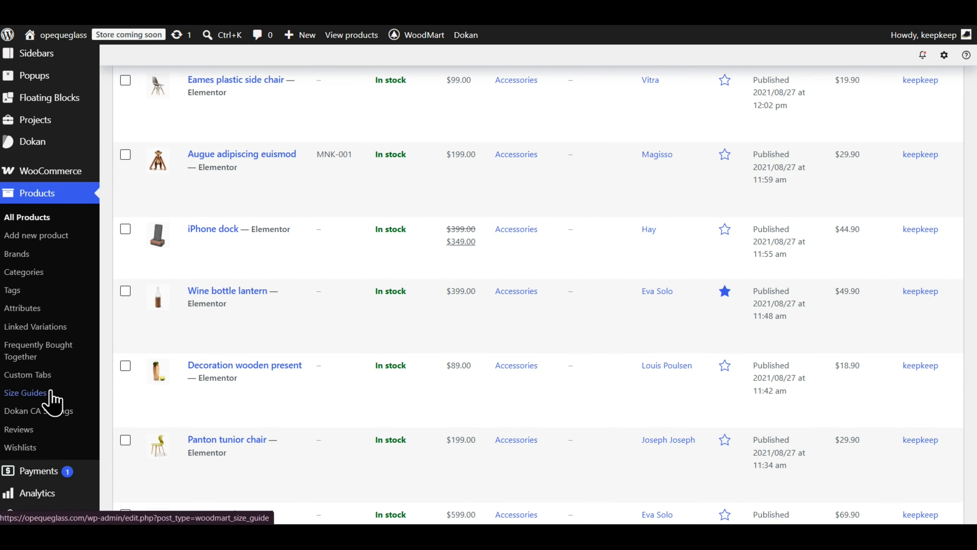
scroll(46, 295, up, 2)
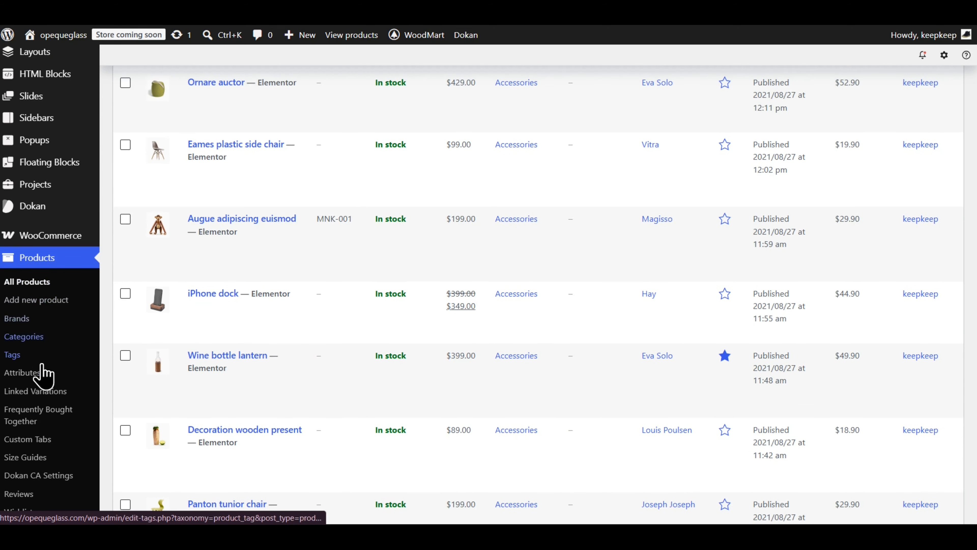
click(36, 338)
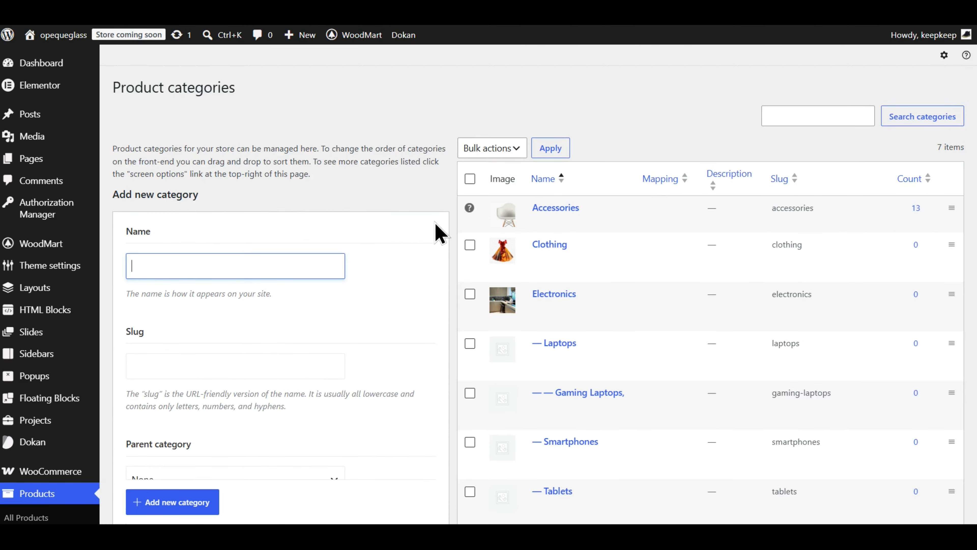
Step: Open the Laptops subcategory of Electronics for editing
scroll(76, 458, down, 5)
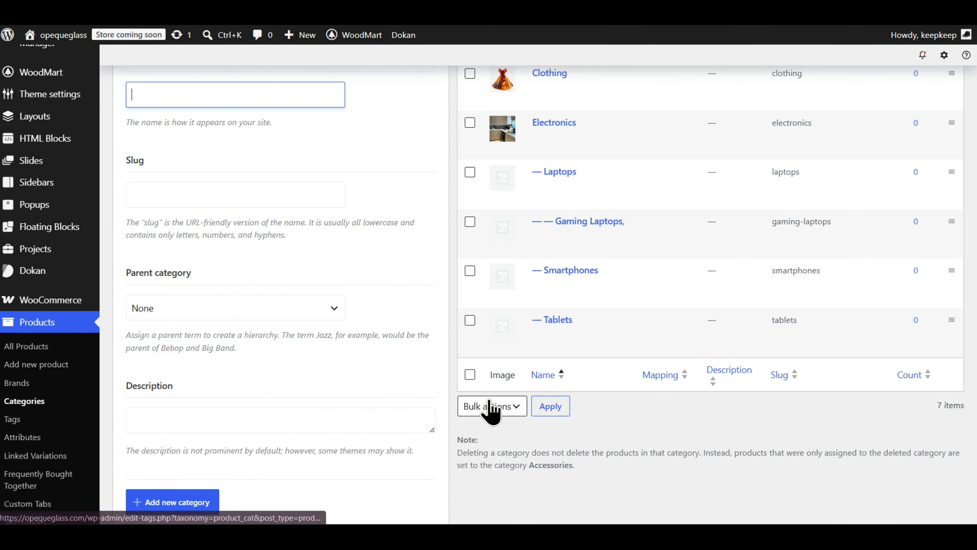
scroll(494, 404, up, 2)
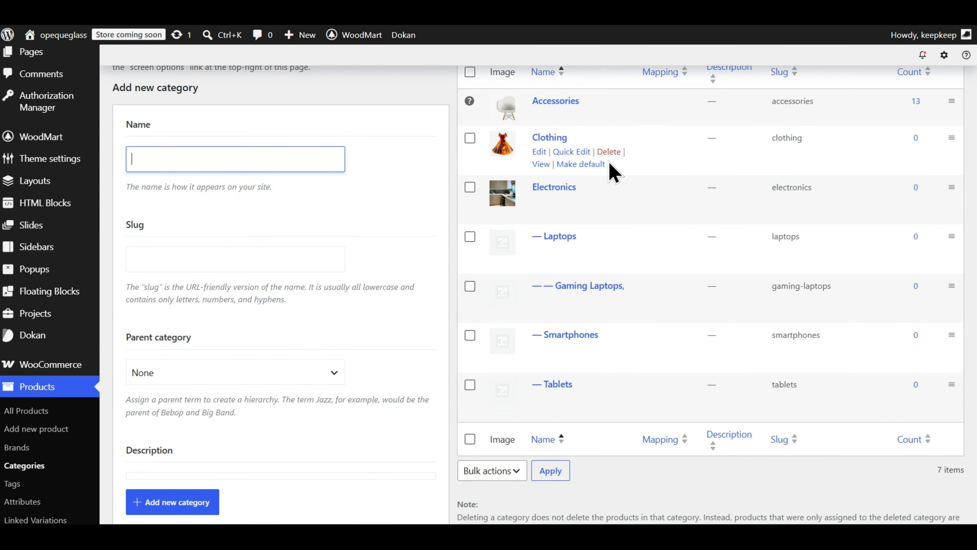
scroll(566, 125, up, 1)
scroll(568, 168, down, 1)
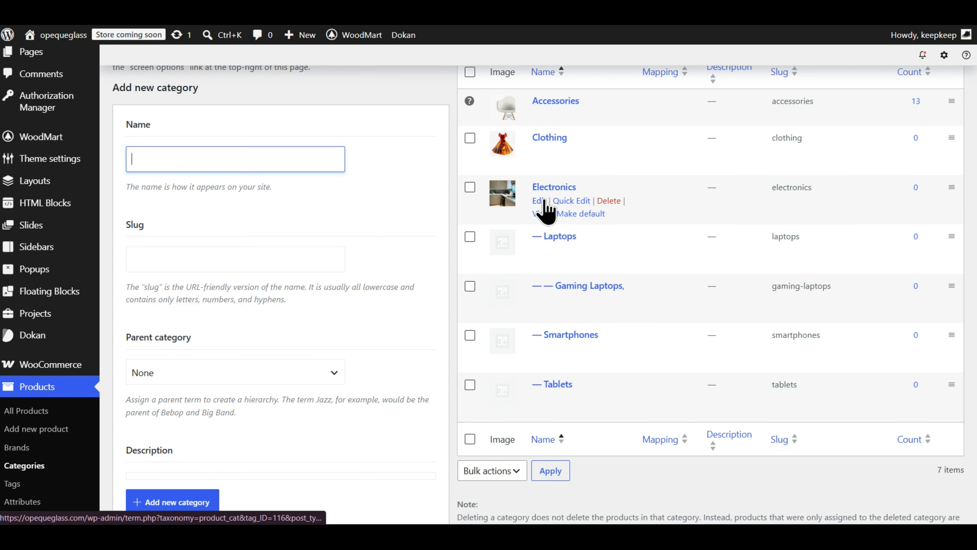
scroll(527, 281, down, 1)
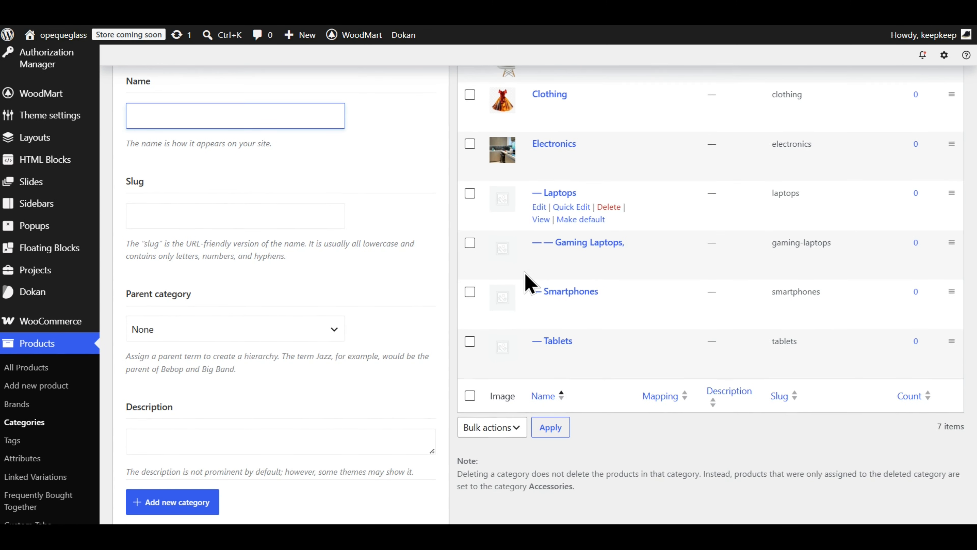
click(539, 206)
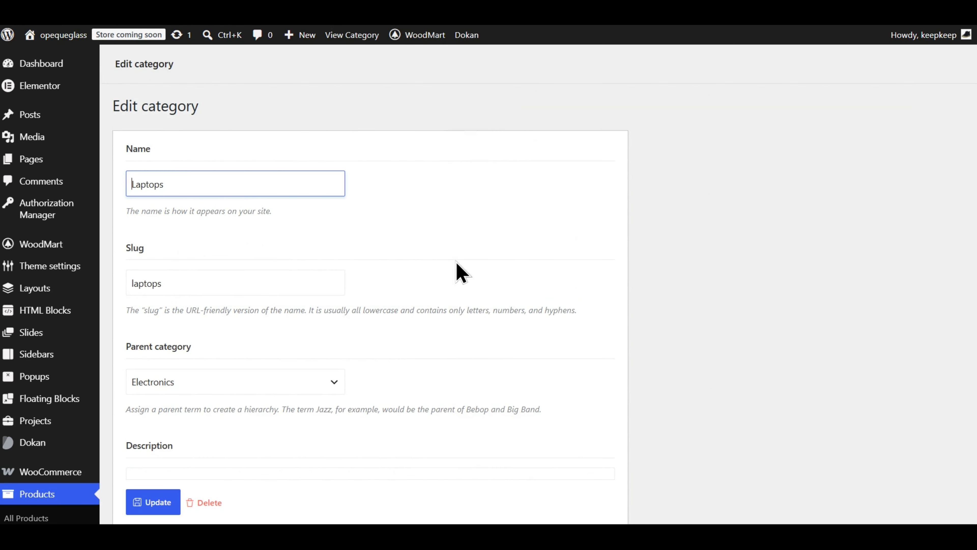
Step: Open the allowed attributes and trees configuration of the Laptops category
scroll(469, 242, down, 7)
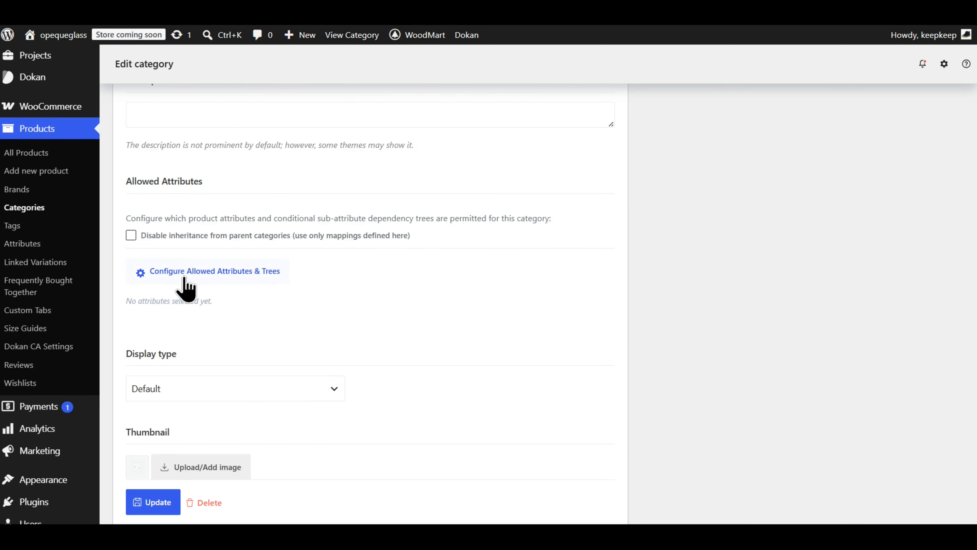
click(240, 274)
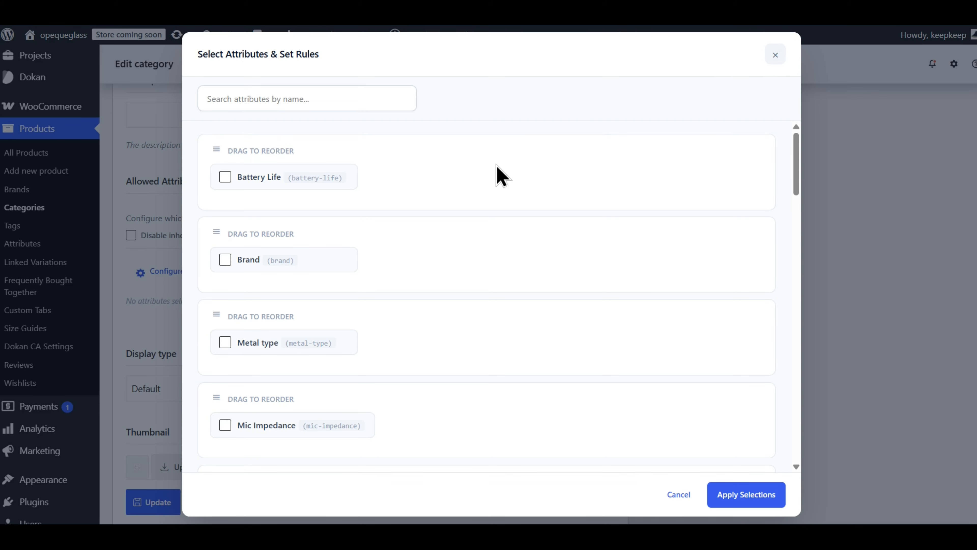
scroll(306, 212, down, 1)
scroll(304, 259, up, 1)
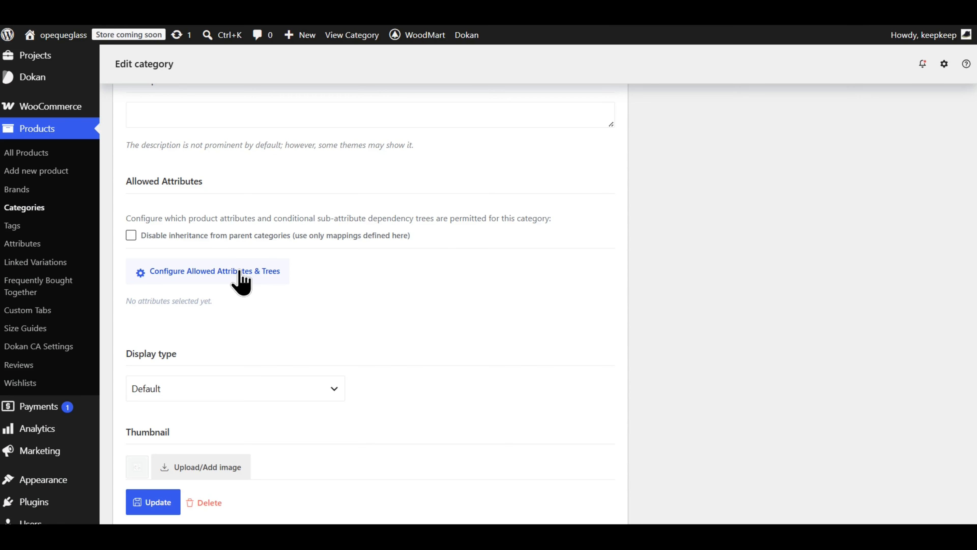
click(239, 272)
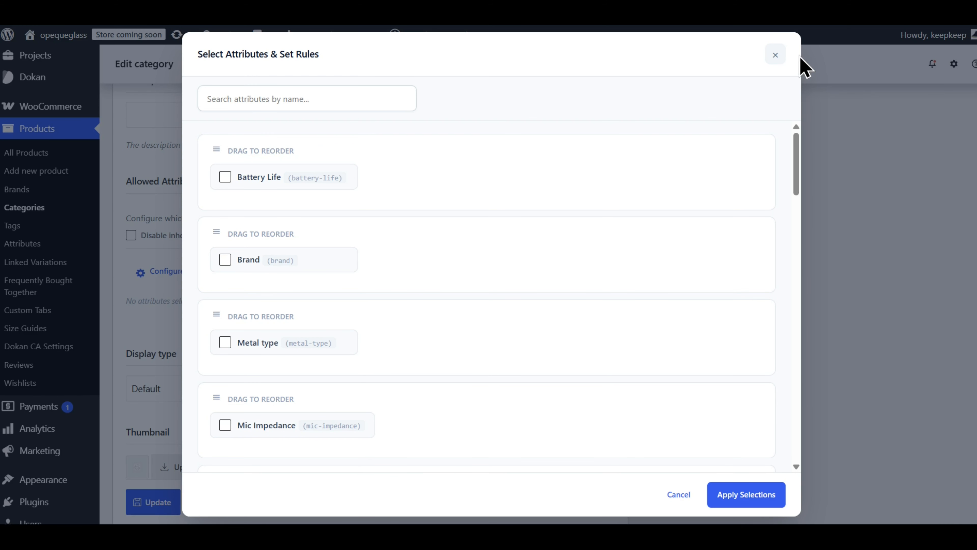
Step: Look through the list of attributes that can be allowed for Laptops, such as Processor, Ram and Screen Size
scroll(303, 214, down, 1)
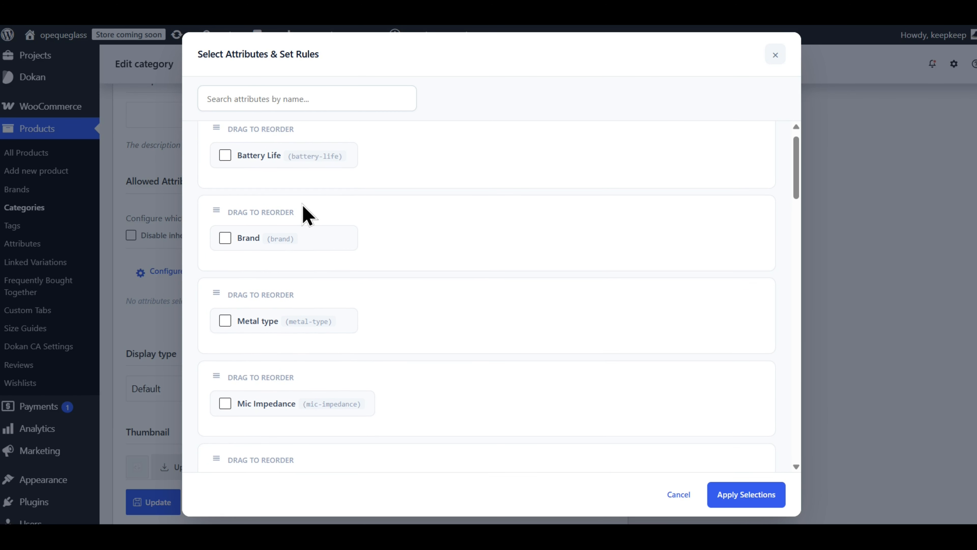
scroll(303, 251, up, 1)
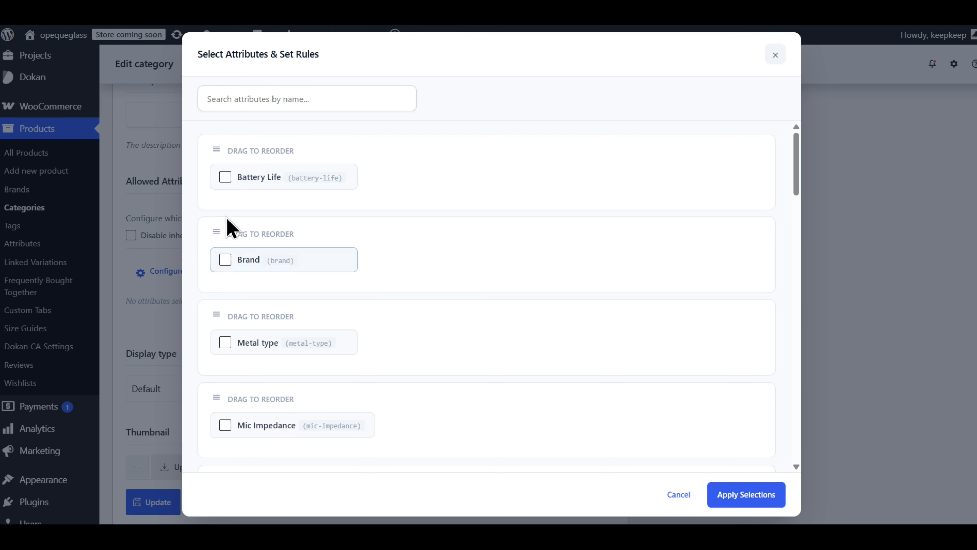
scroll(430, 244, down, 15)
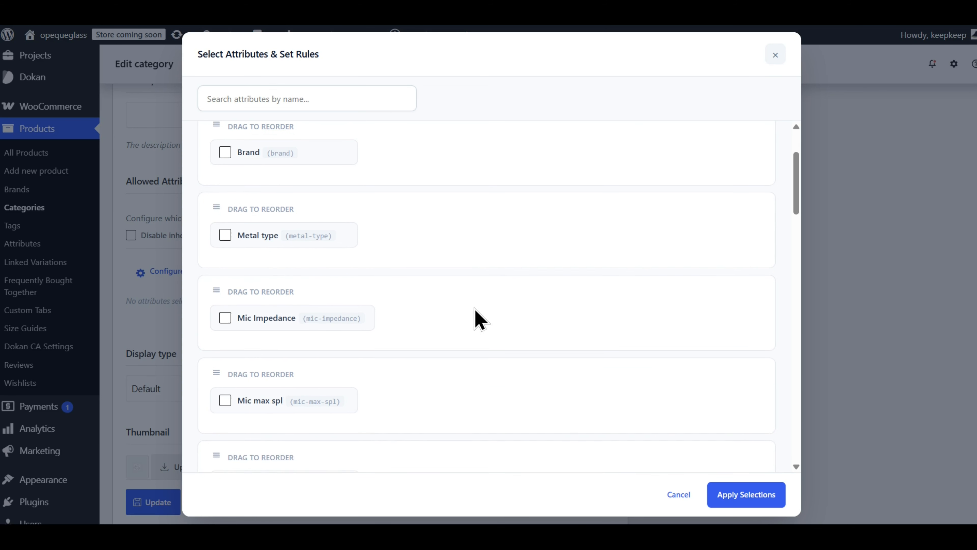
scroll(496, 341, down, 19)
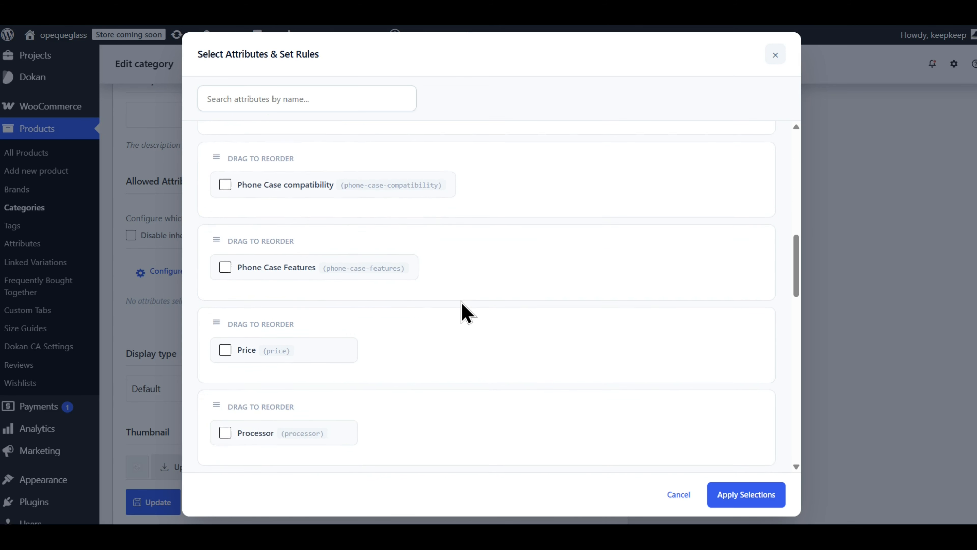
scroll(289, 310, down, 4)
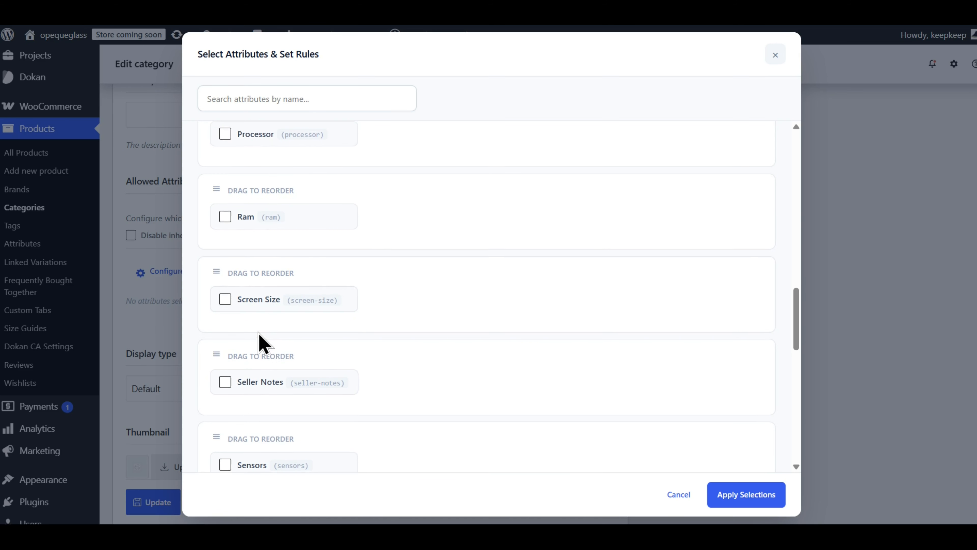
scroll(265, 341, up, 10)
scroll(265, 346, up, 8)
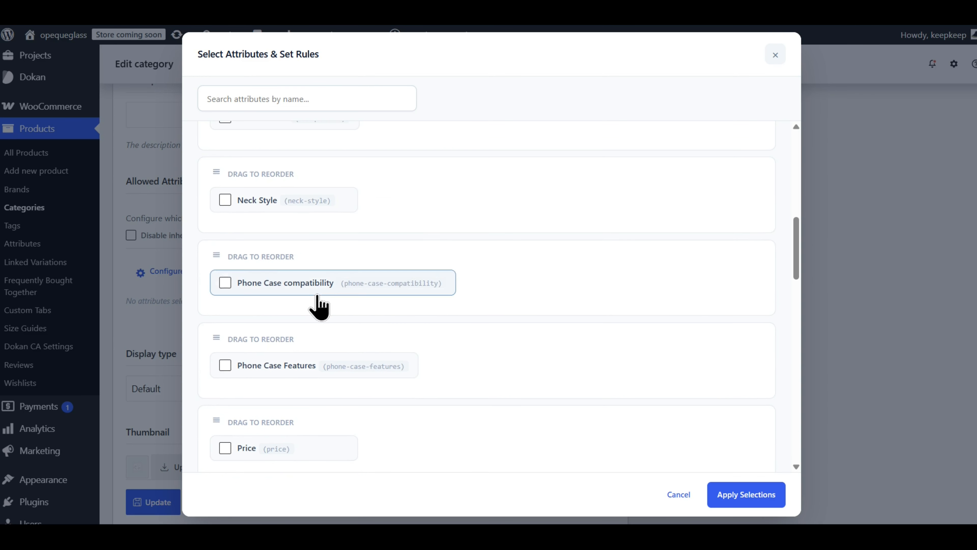
scroll(269, 283, up, 5)
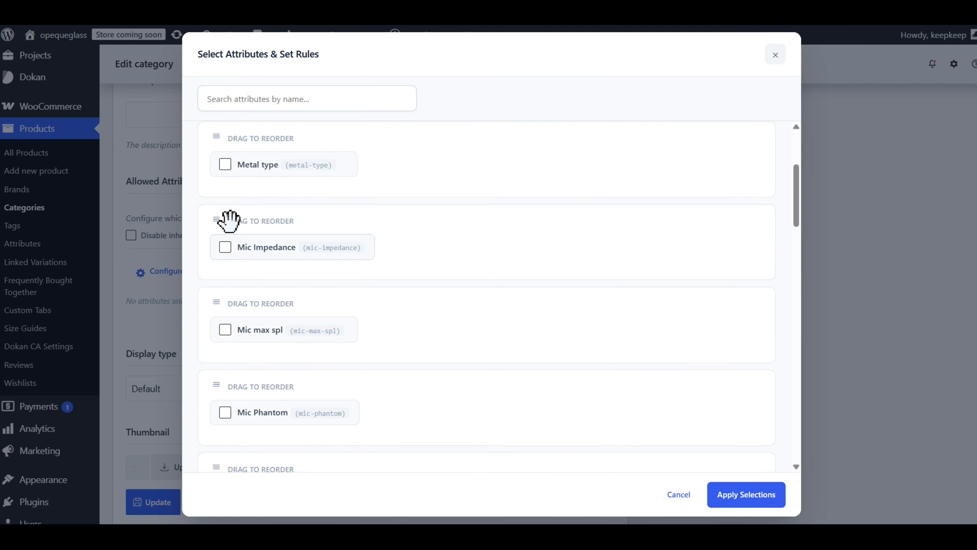
scroll(262, 227, up, 4)
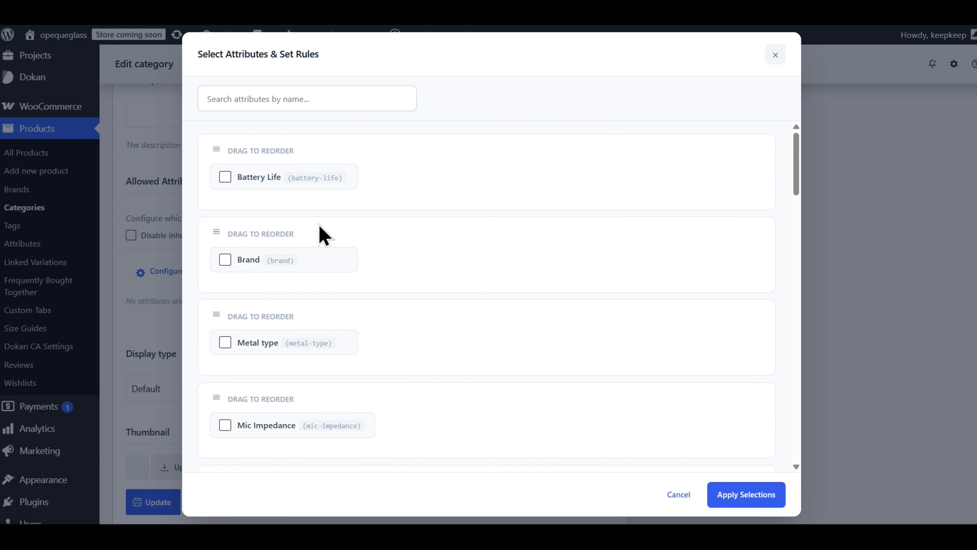
drag(795, 165, 799, 304)
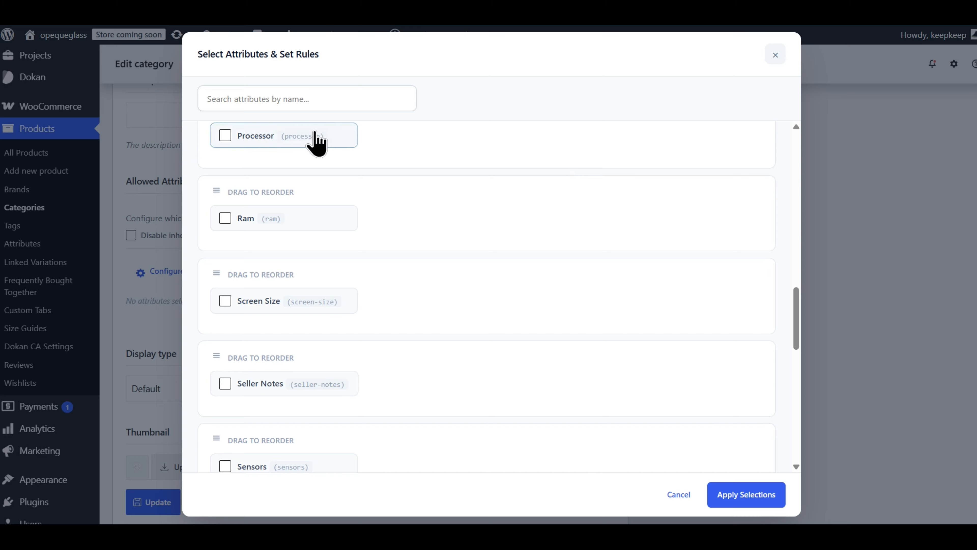
Step: Filter the attributes by "stor", select storage for Laptops and look over its product type, requirement and validation options
click(230, 105)
text(stor)
click(227, 258)
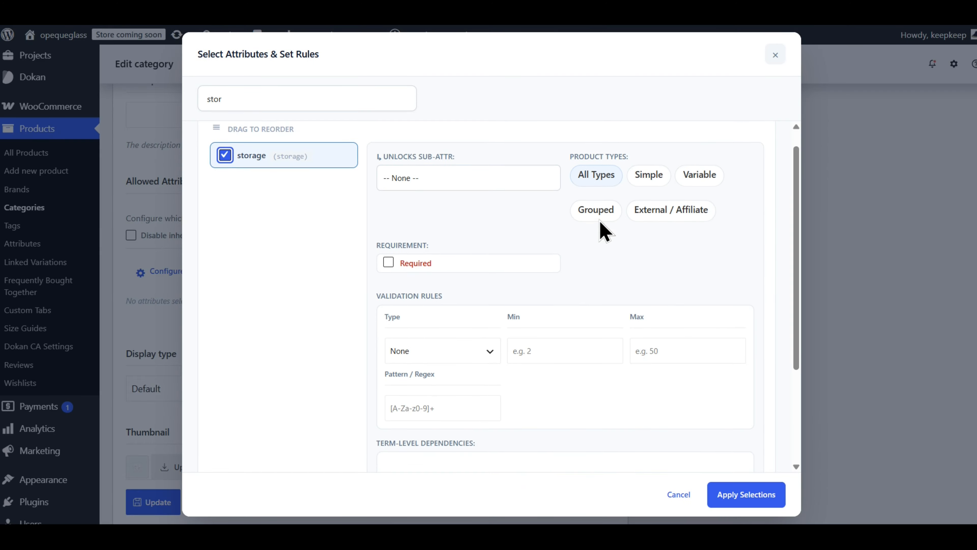
scroll(446, 250, down, 1)
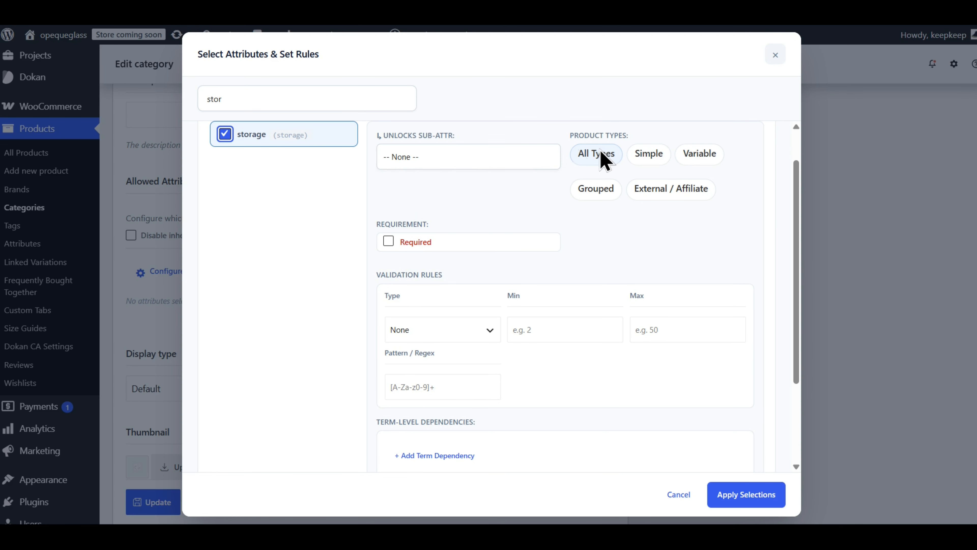
scroll(427, 242, down, 1)
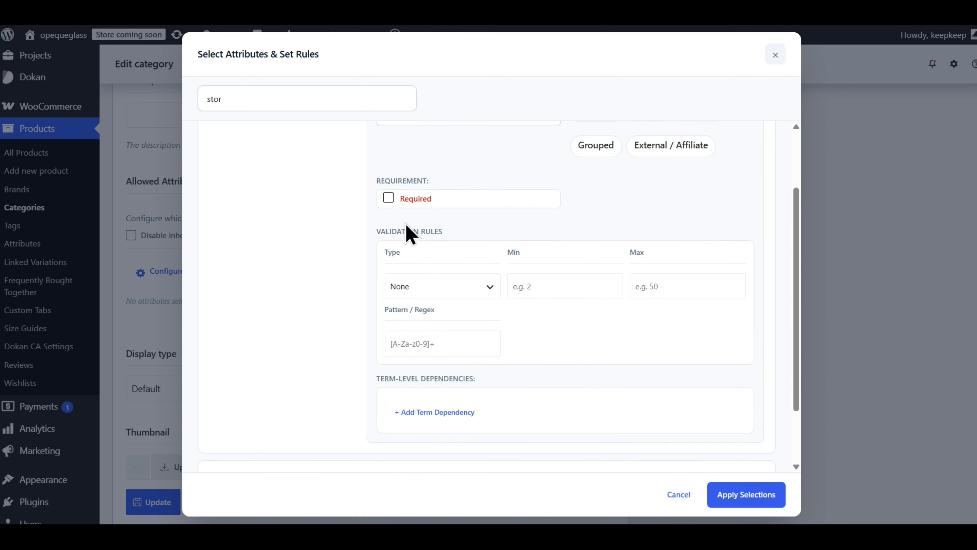
scroll(561, 327, down, 2)
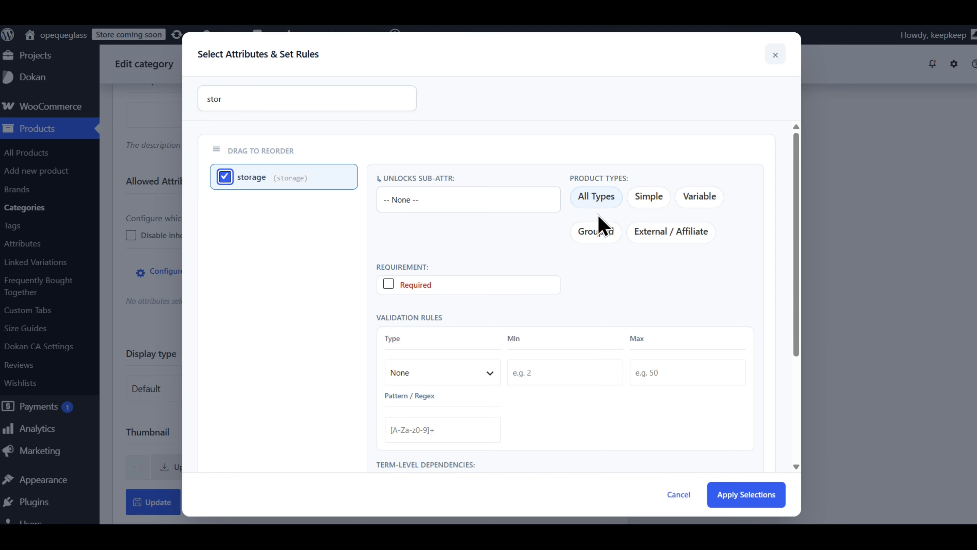
scroll(599, 216, down, 1)
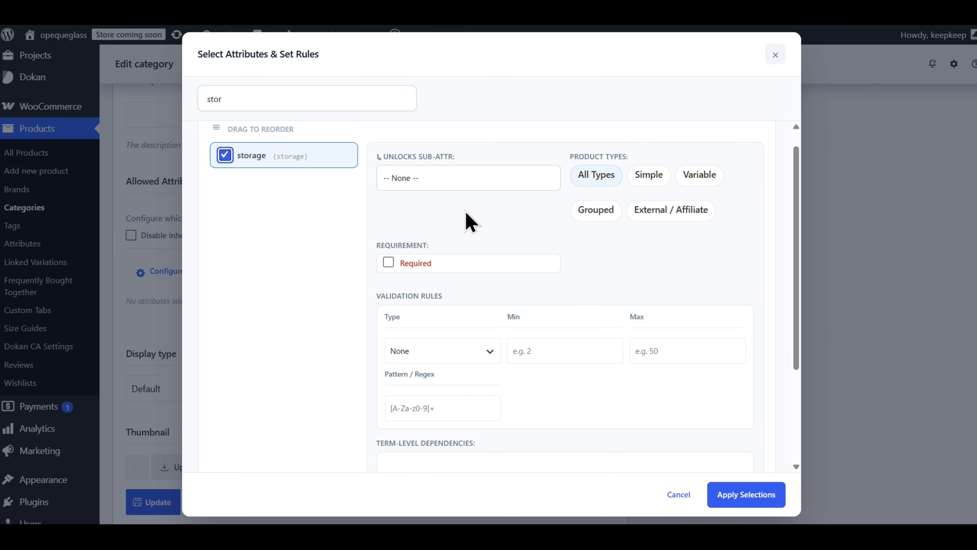
scroll(471, 222, down, 1)
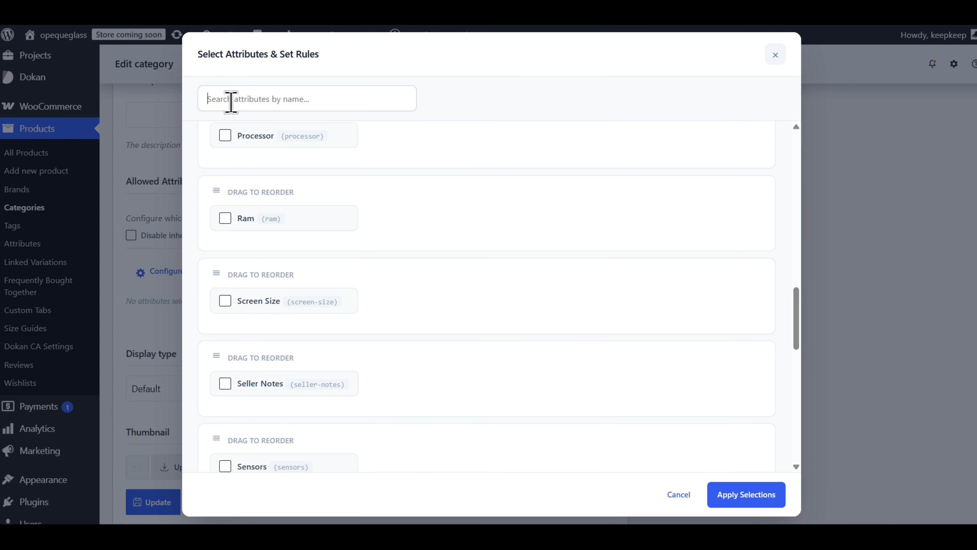
Step: Filter the attributes by "ram" and select Ram for the Laptops category
text(ram)
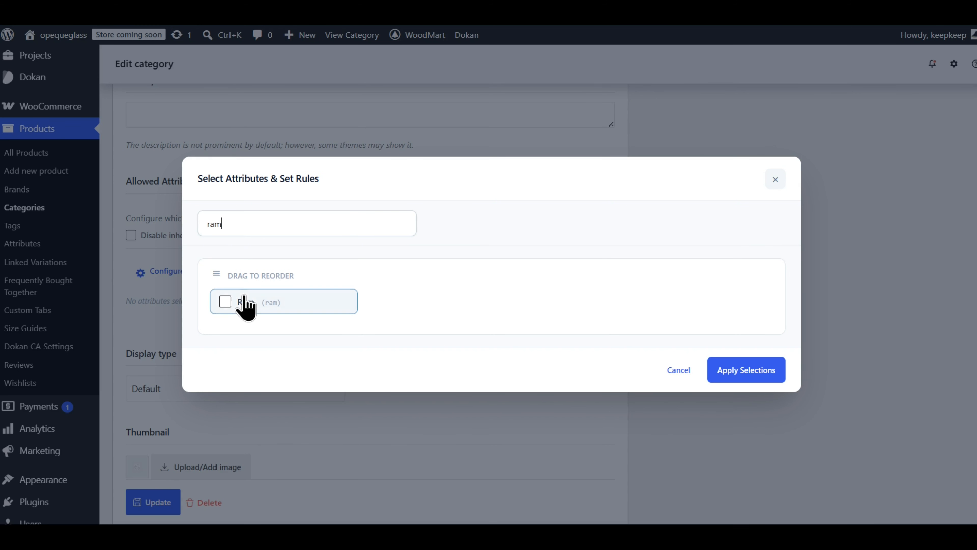
click(231, 300)
drag(245, 97, 159, 96)
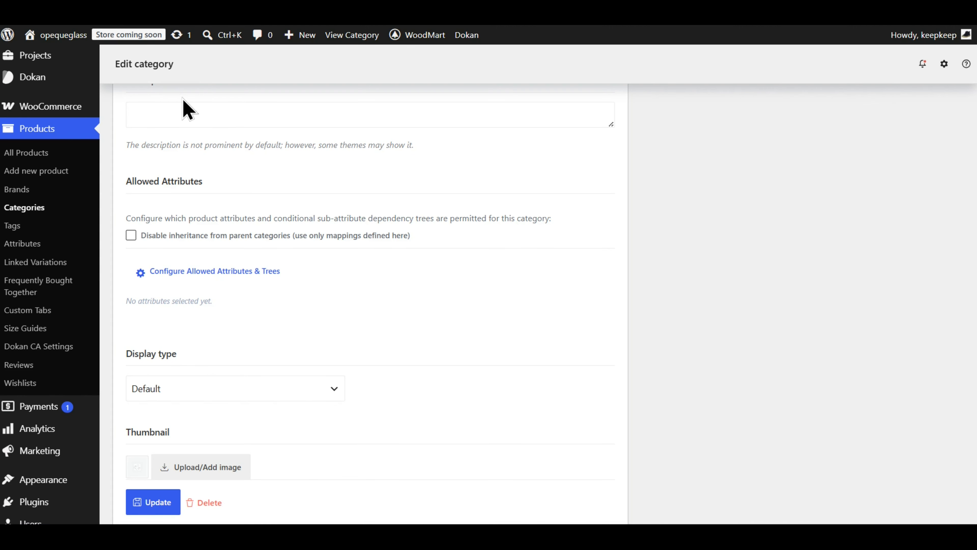
Step: Reopen the allowed attributes configuration, filter by "pro" and select Processor for Laptops
click(155, 274)
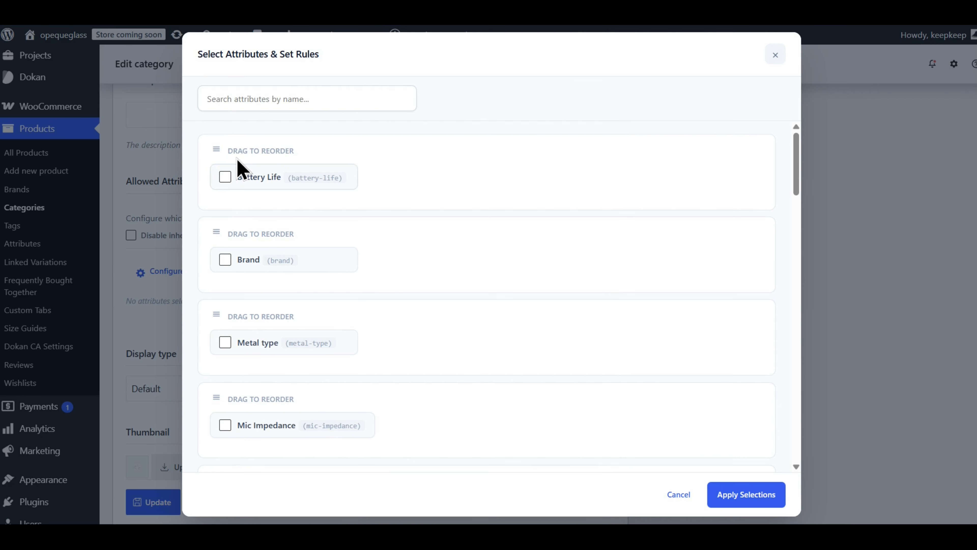
click(236, 94)
text(ppro)
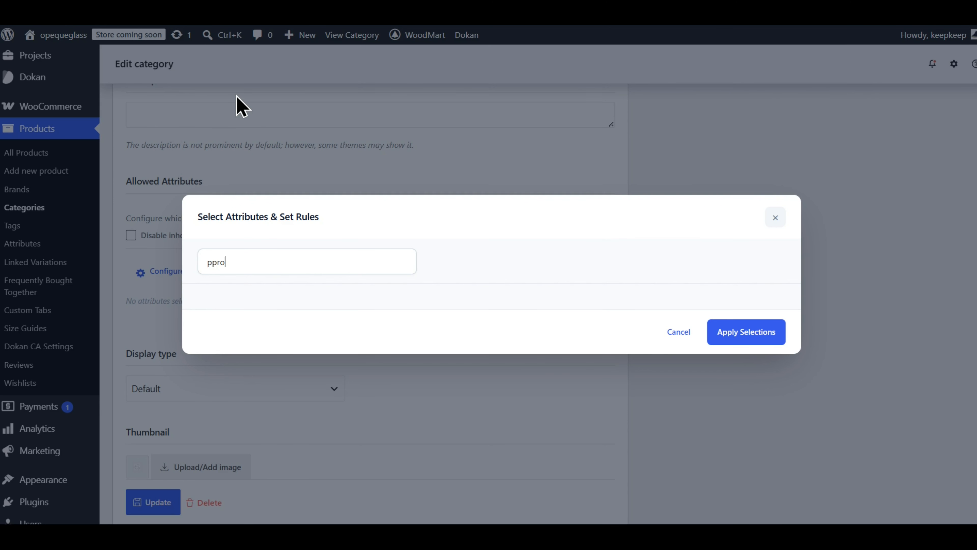
text(r)
key(BackSpace)
key(BackSpace)
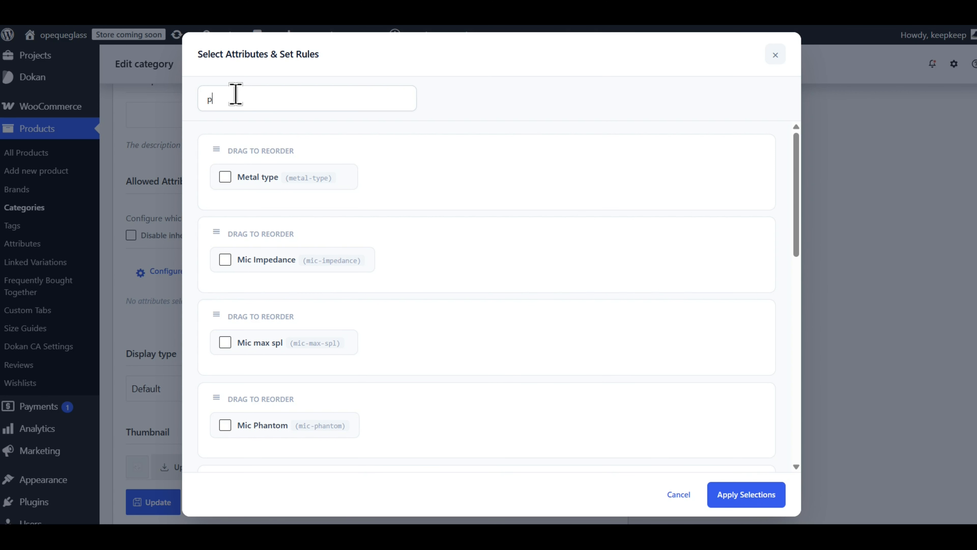
text(ro)
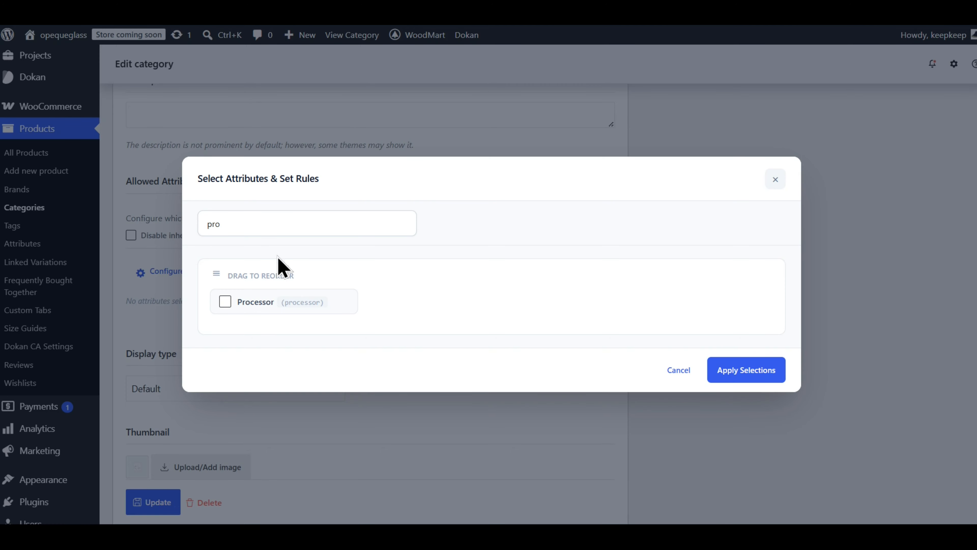
click(242, 304)
Step: Filter by "stor" to check the storage attribute's rules, and apply the attribute selections
key(BackSpace)
key(BackSpace)
key(BackSpace)
text(stor)
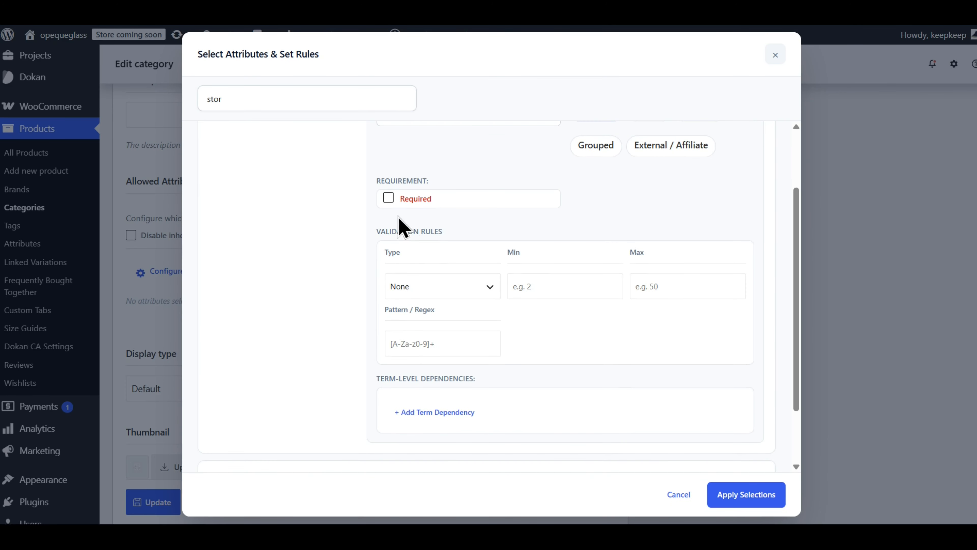
scroll(561, 339, down, 2)
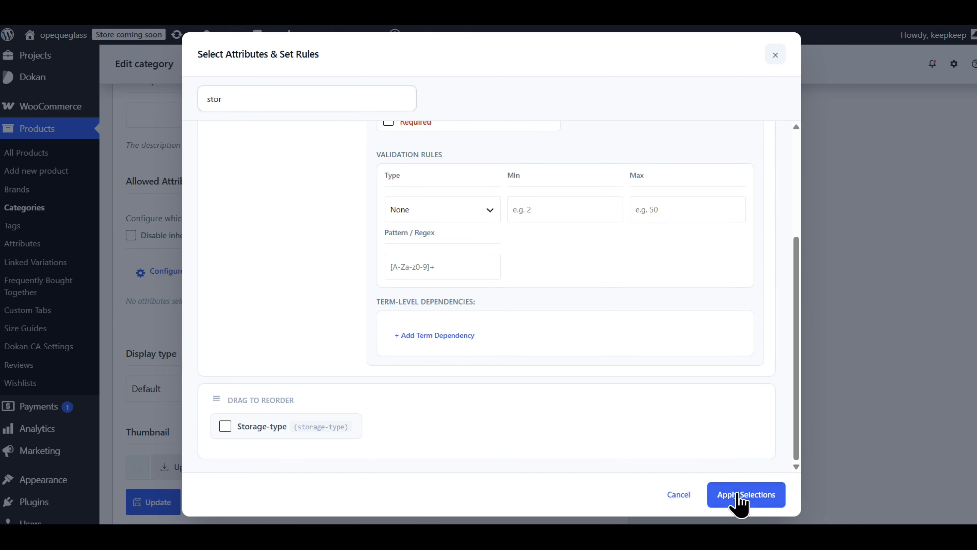
click(739, 500)
Step: Review the Laptops category's allowed attributes and save the category update
scroll(316, 306, down, 1)
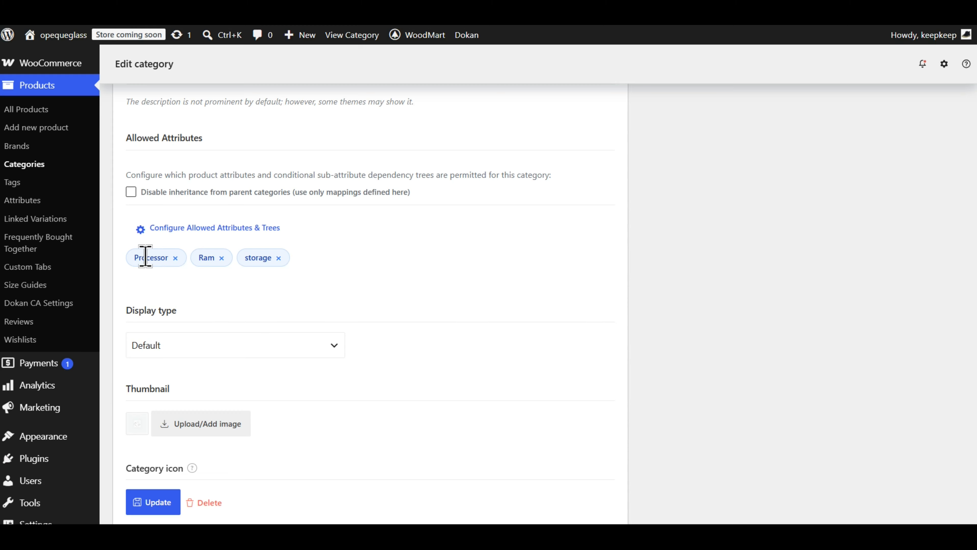
scroll(315, 274, up, 3)
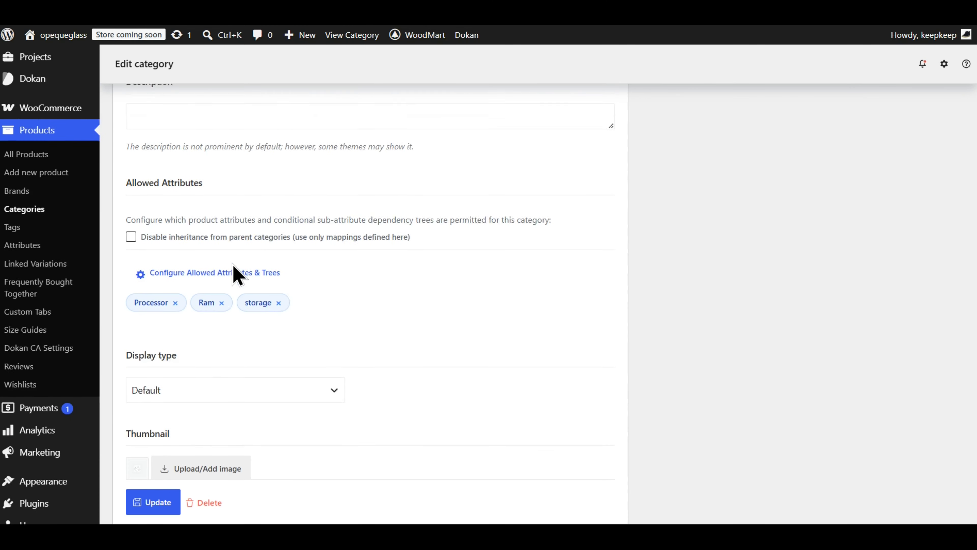
scroll(348, 368, down, 2)
scroll(348, 368, down, 4)
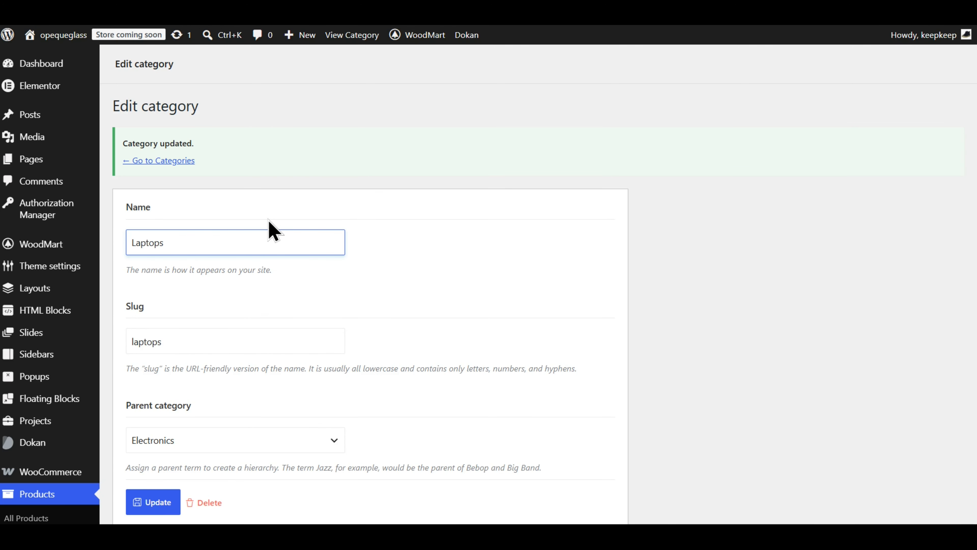
Step: Return to the product categories list and examine the Mapping column and the allowed attributes options for a new category
click(157, 162)
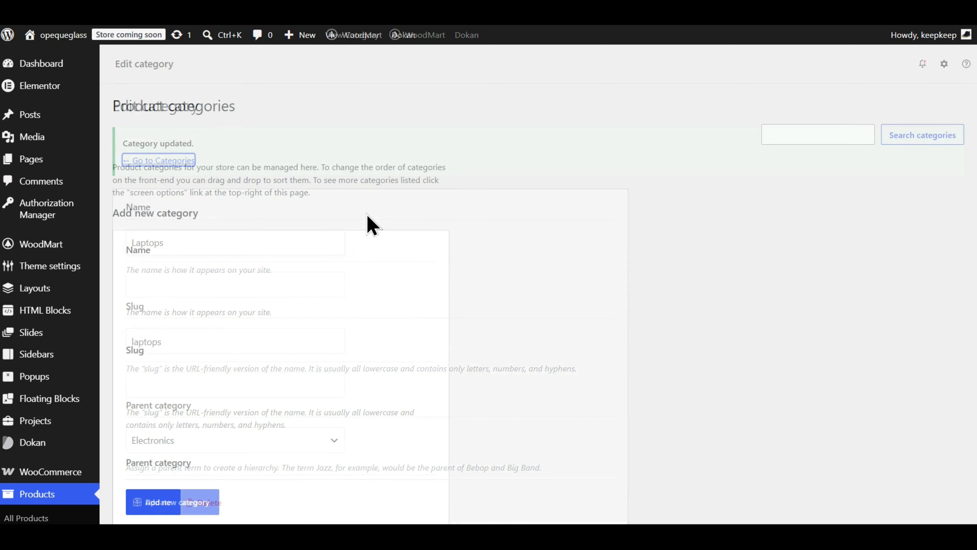
scroll(369, 236, down, 5)
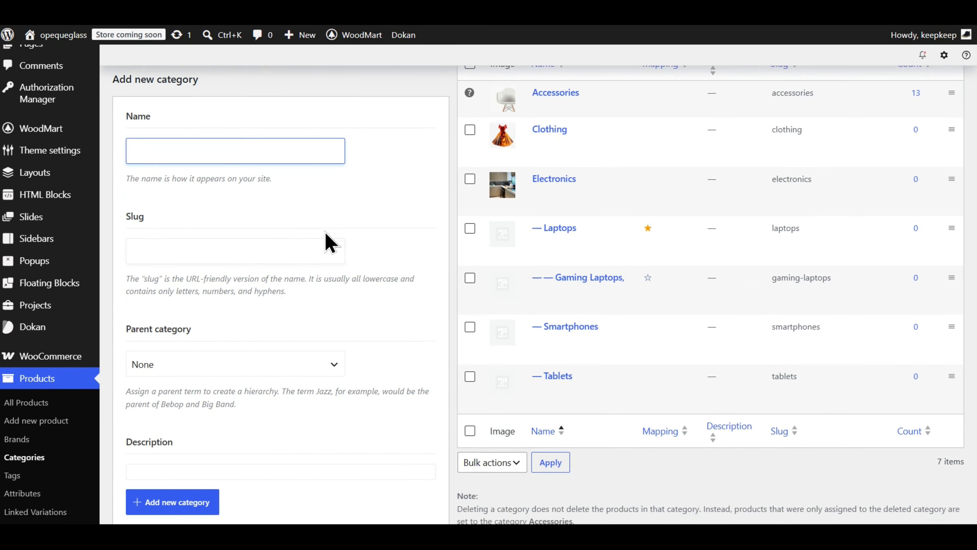
scroll(300, 306, down, 3)
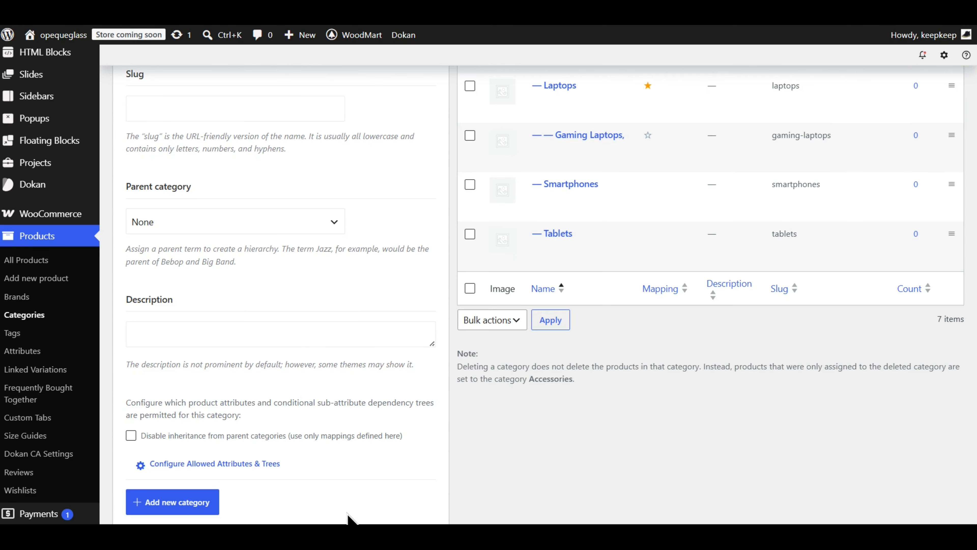
scroll(377, 303, up, 7)
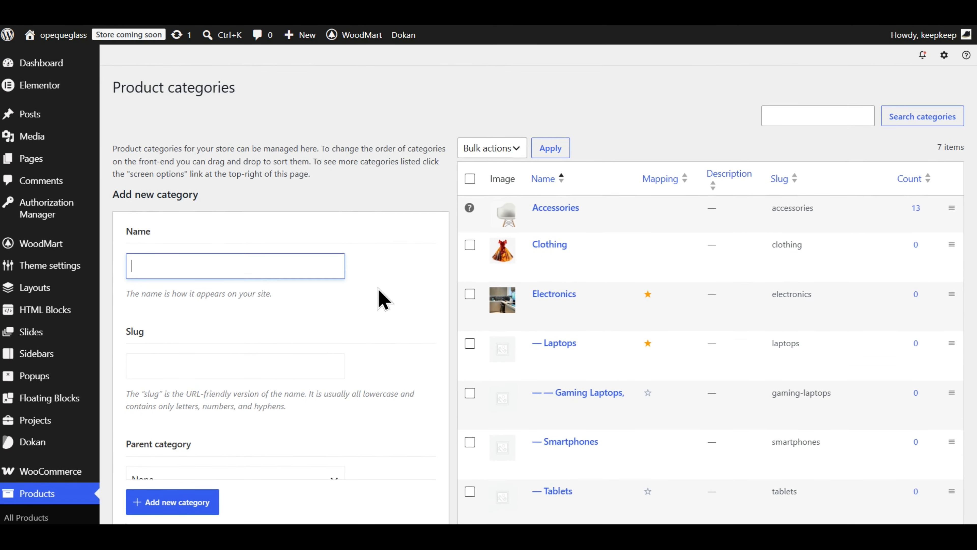
scroll(430, 214, down, 6)
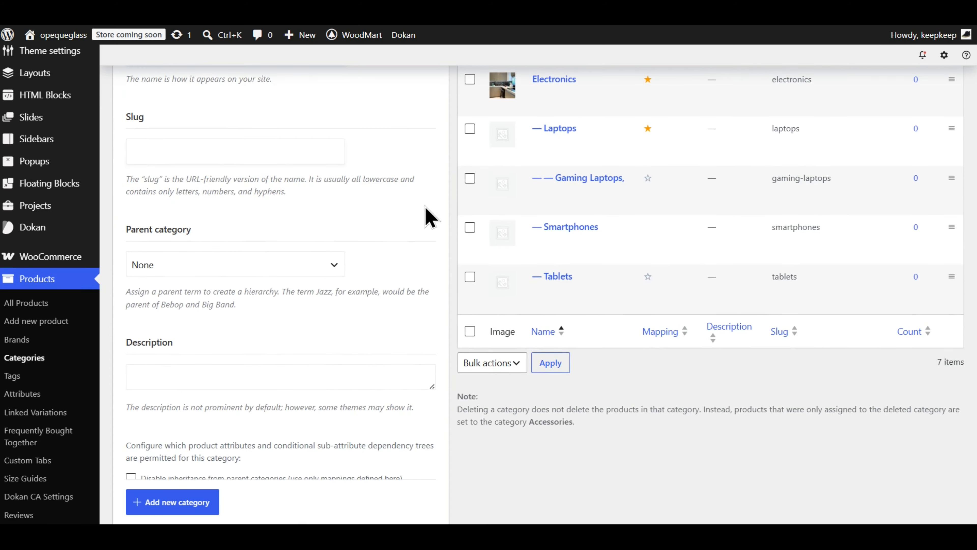
scroll(442, 220, up, 5)
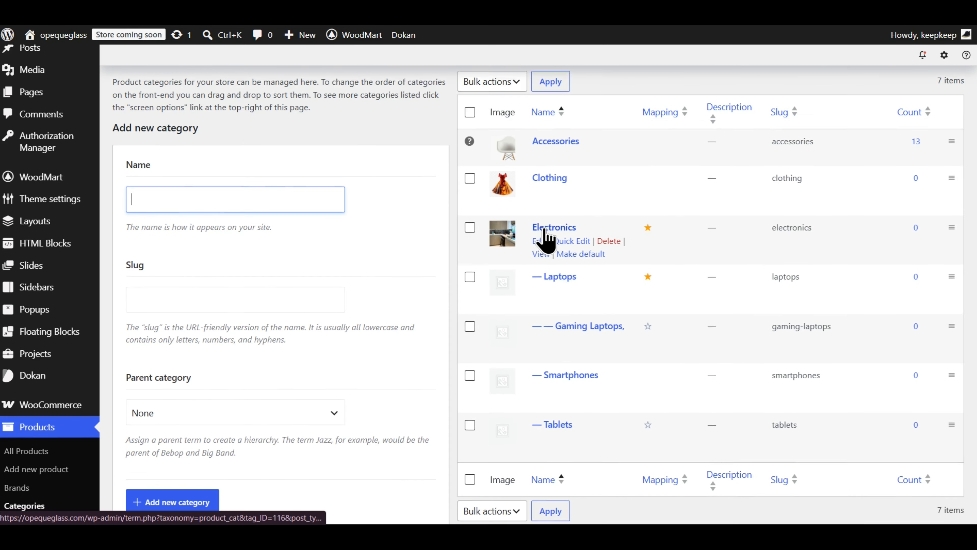
scroll(547, 236, down, 1)
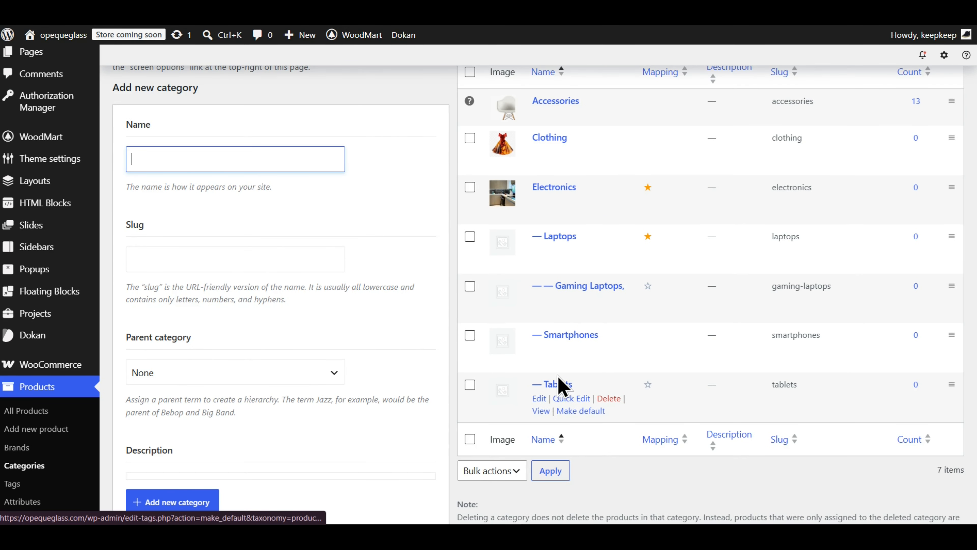
scroll(543, 331, down, 9)
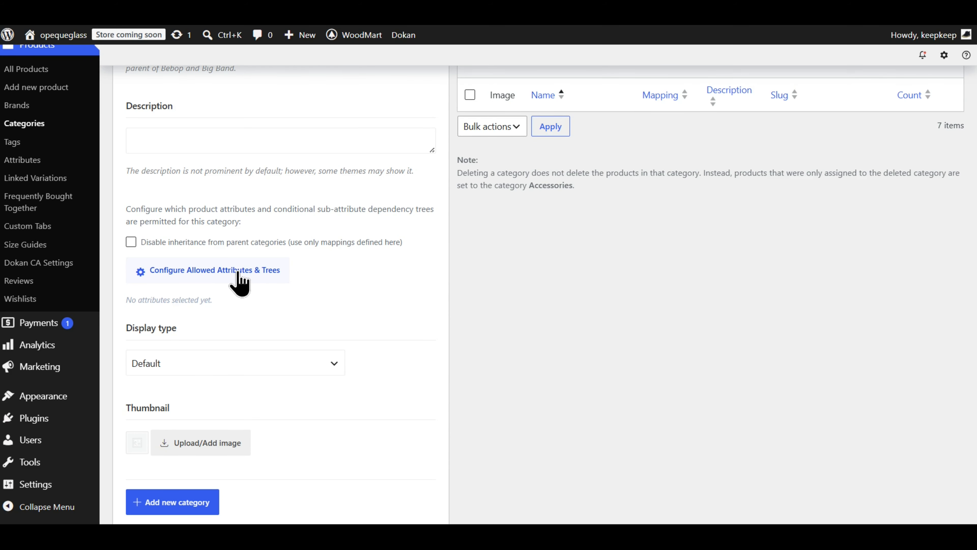
scroll(279, 285, up, 2)
scroll(269, 329, up, 1)
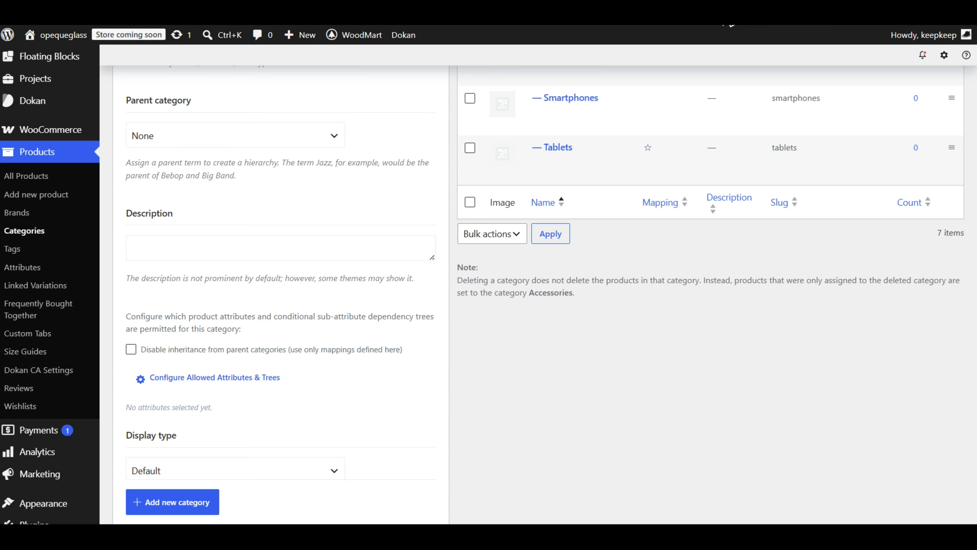
scroll(539, 293, up, 5)
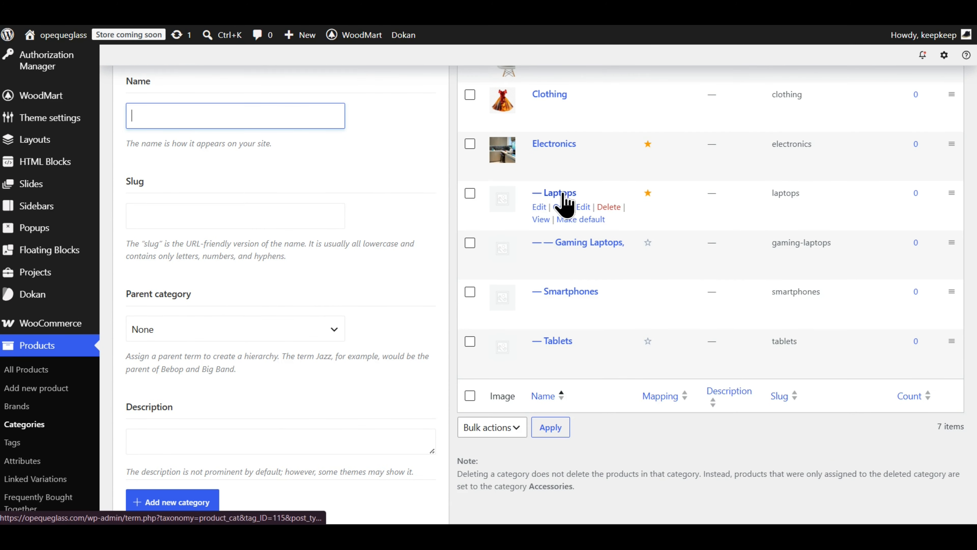
scroll(565, 204, up, 1)
Step: Open the Electronics category for editing, review its allowed attributes and save the category update
click(539, 202)
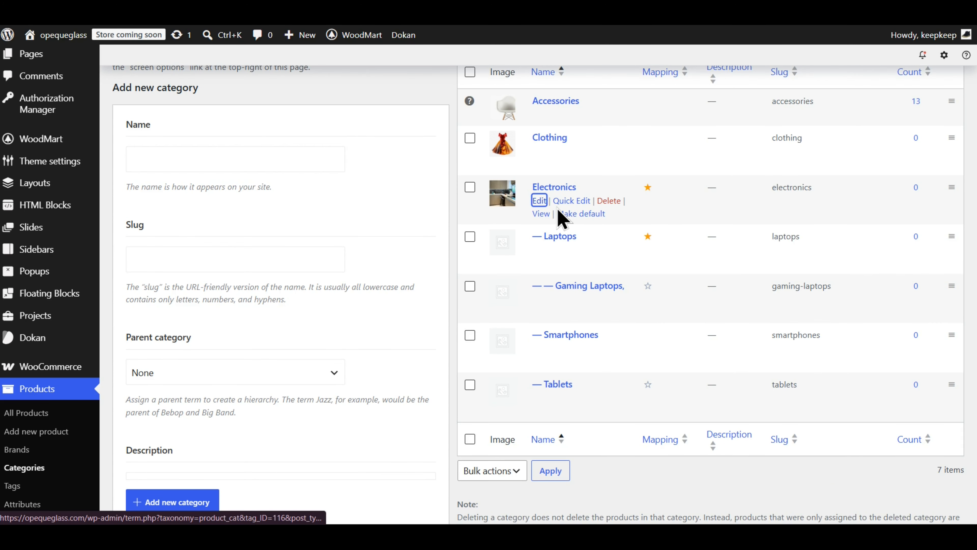
scroll(500, 270, down, 3)
scroll(523, 249, down, 3)
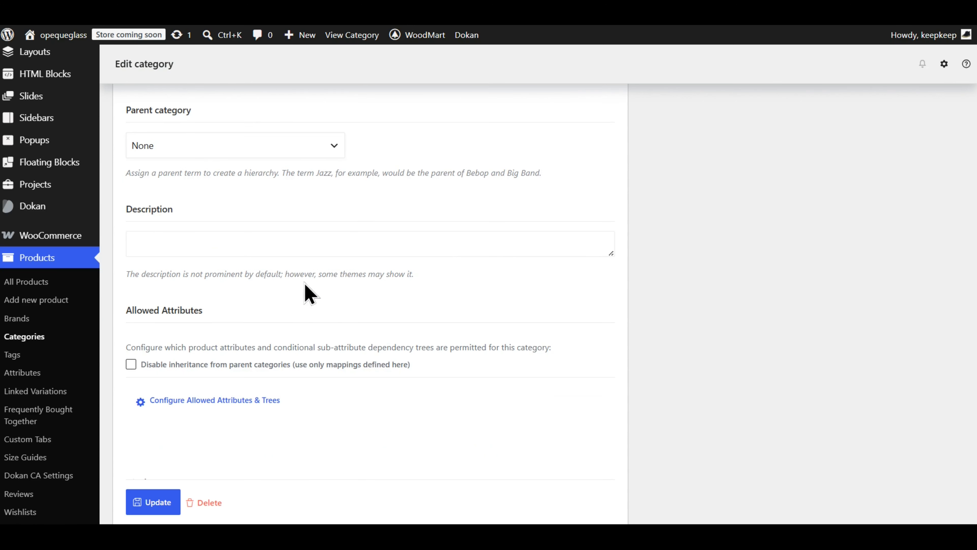
scroll(223, 400, down, 2)
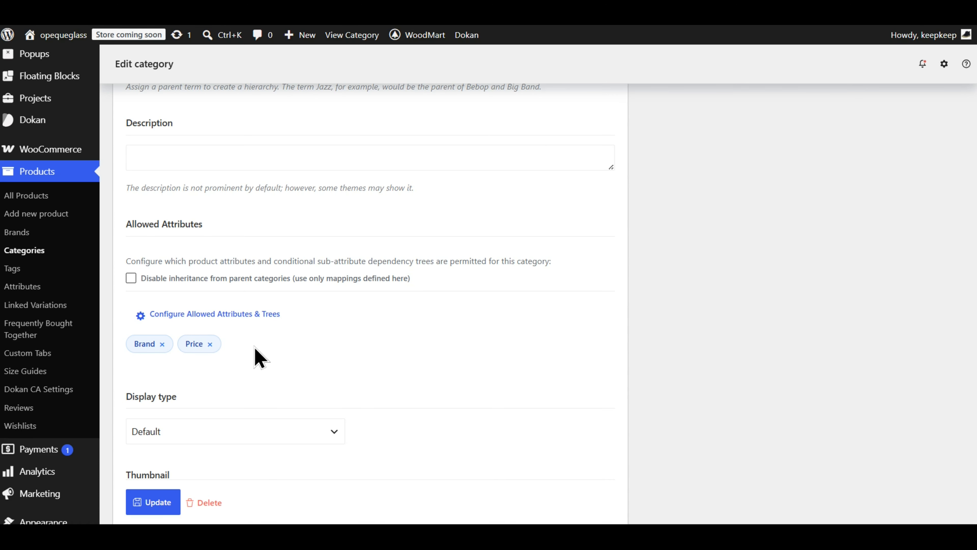
scroll(255, 348, down, 2)
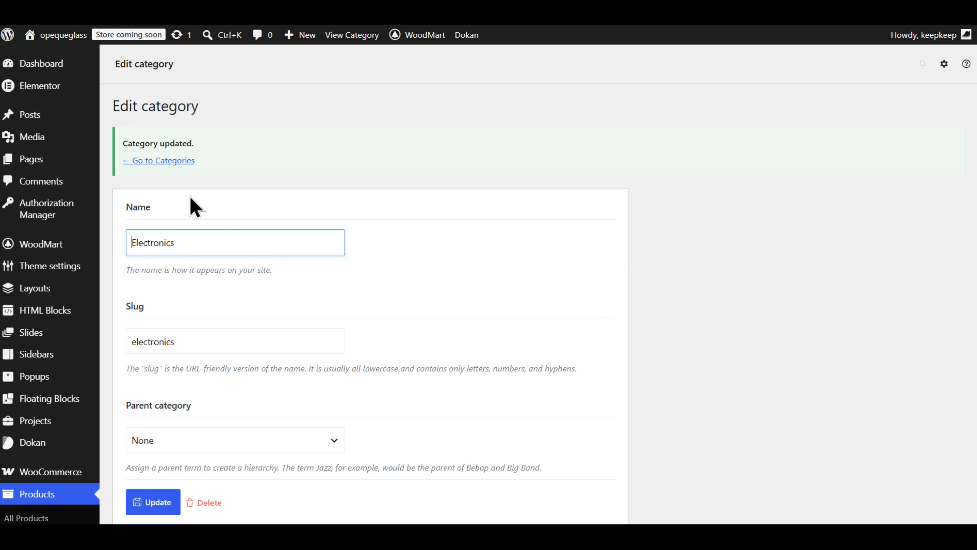
Step: Return to the categories list, open Laptops for editing and disable inheritance from parent categories
click(155, 161)
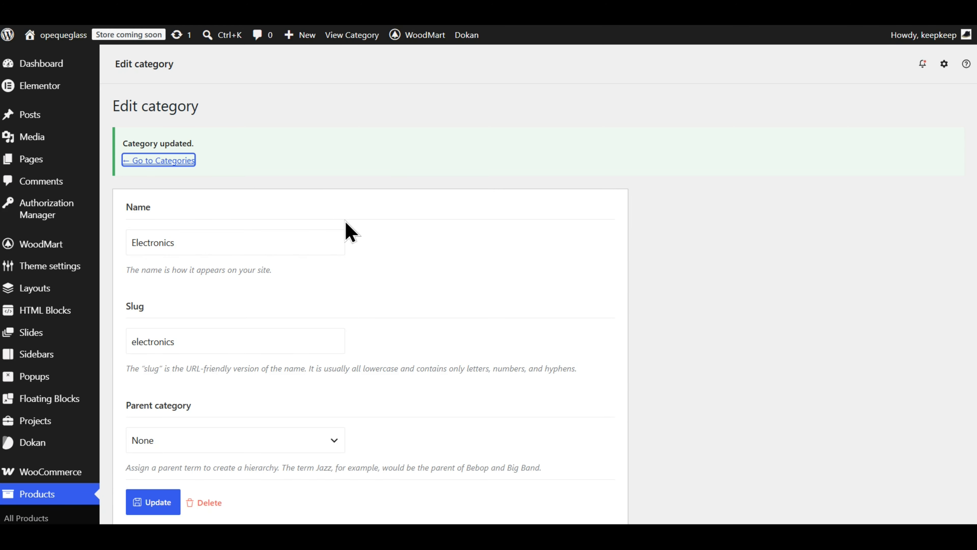
scroll(476, 286, down, 3)
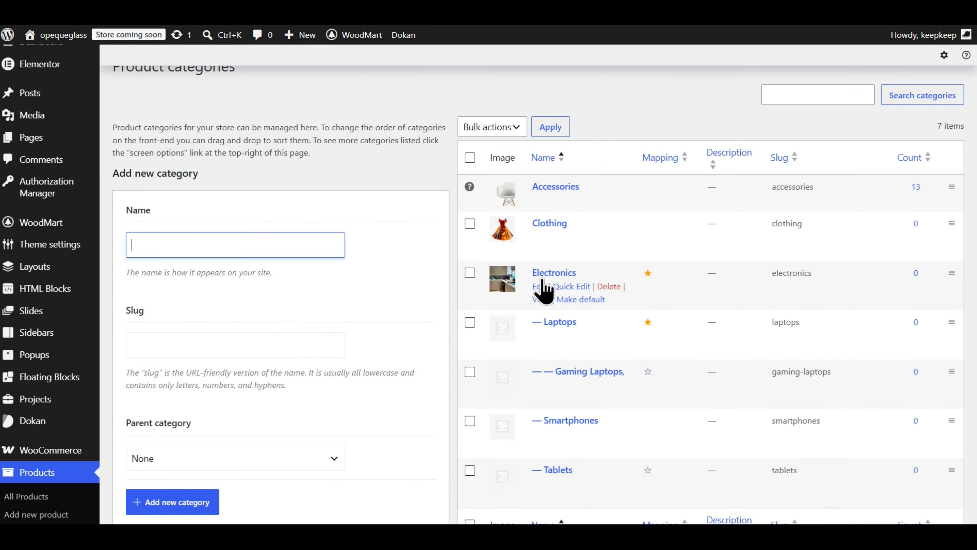
scroll(583, 291, down, 2)
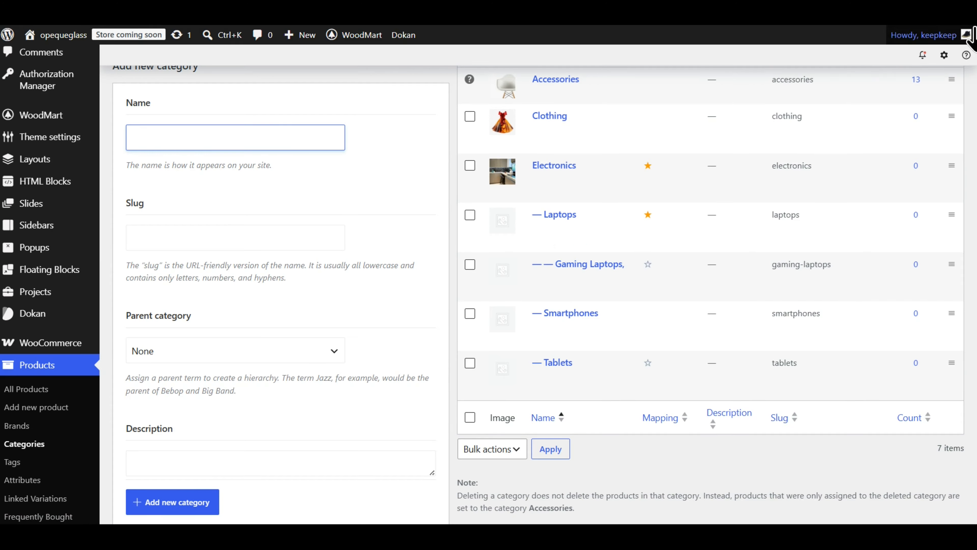
scroll(553, 288, up, 1)
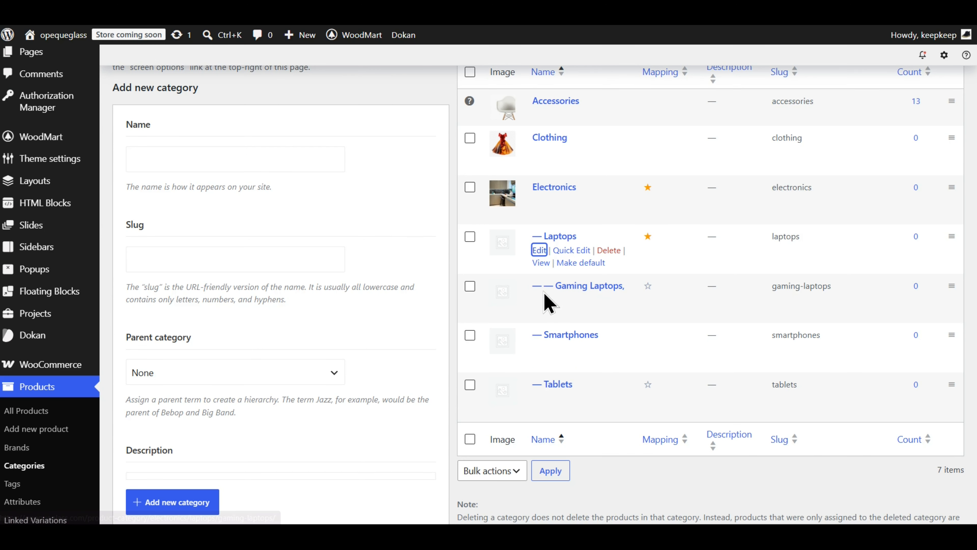
click(540, 252)
scroll(550, 279, down, 8)
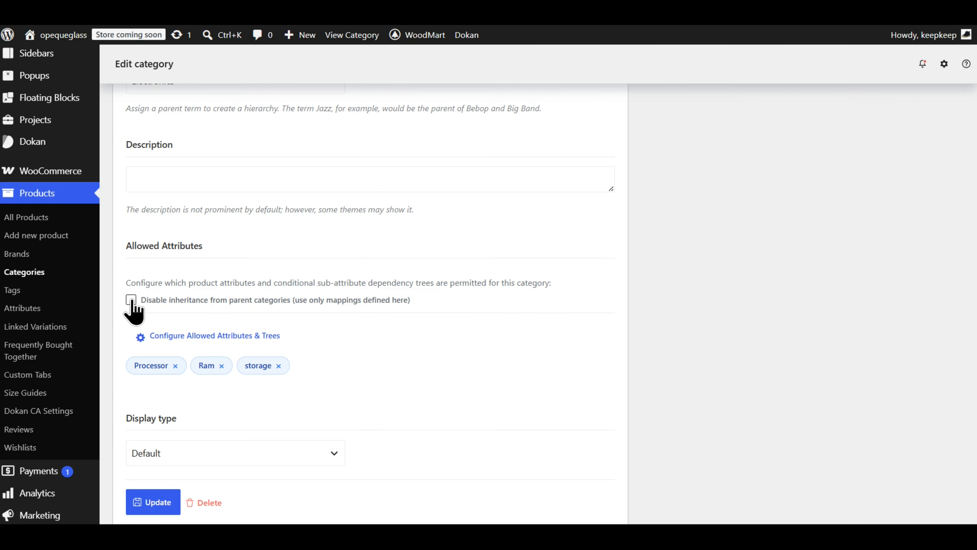
scroll(172, 312, down, 2)
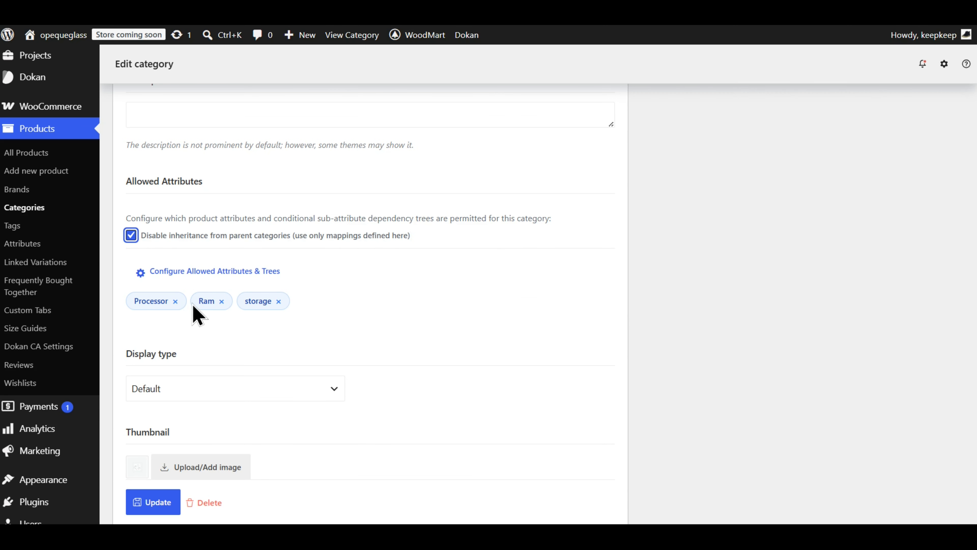
scroll(250, 316, down, 2)
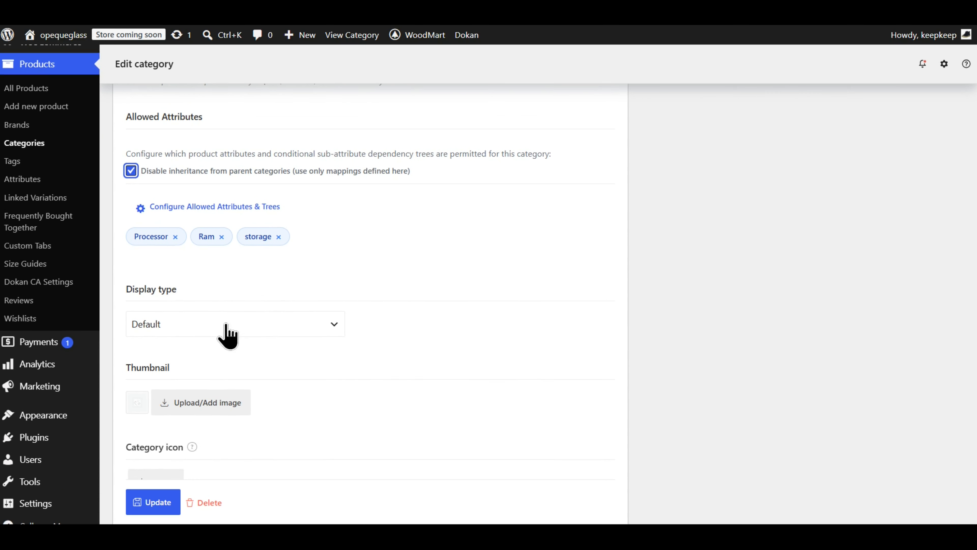
Step: Open the allowed attributes configuration for Laptops and select Phone Case Features
click(215, 220)
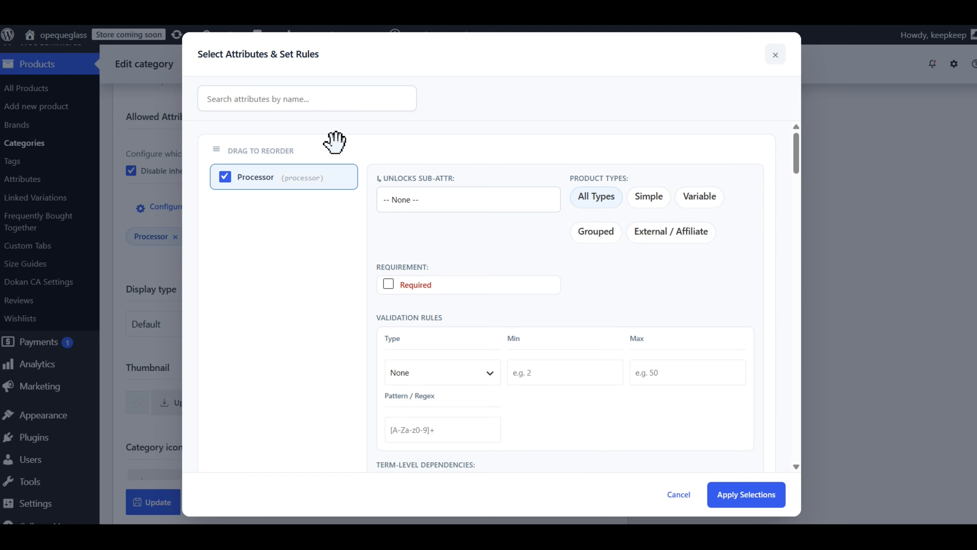
drag(795, 160, 796, 341)
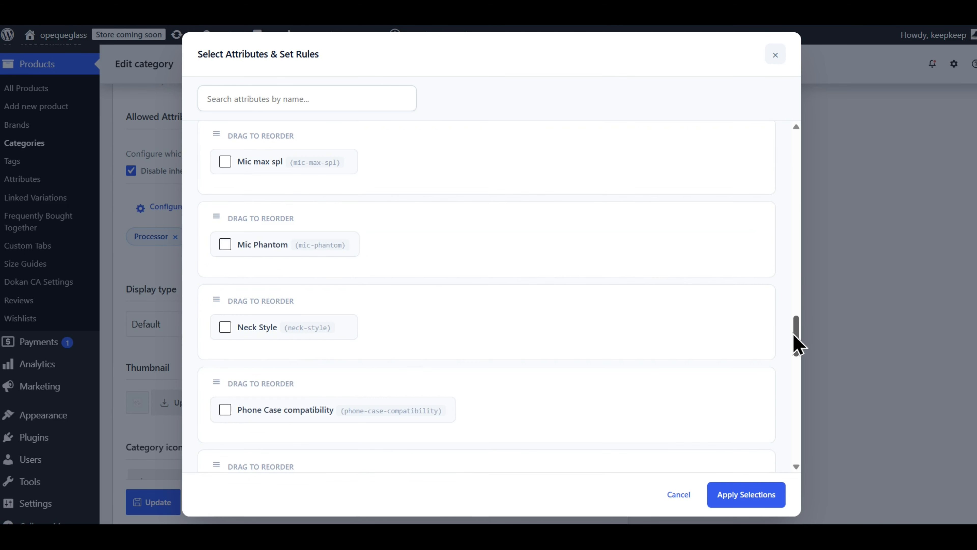
scroll(231, 331, down, 5)
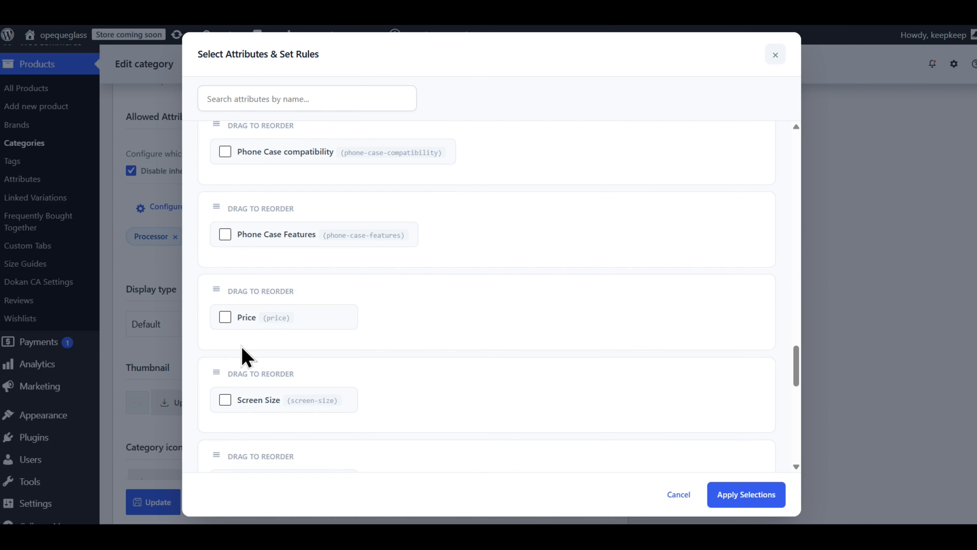
click(229, 244)
Step: Select the Tablets and Tracker Features attributes as well, and apply the attribute selections
scroll(645, 246, down, 8)
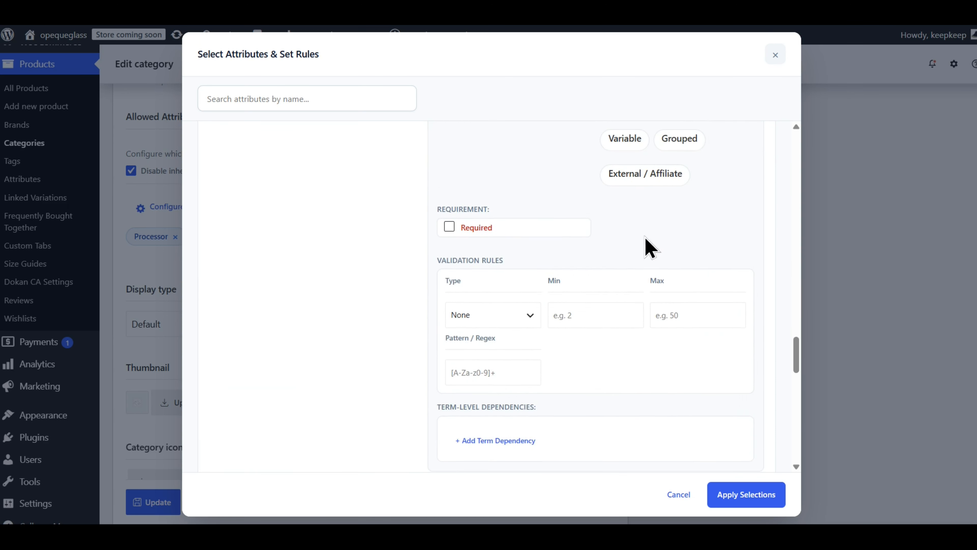
scroll(677, 423, down, 10)
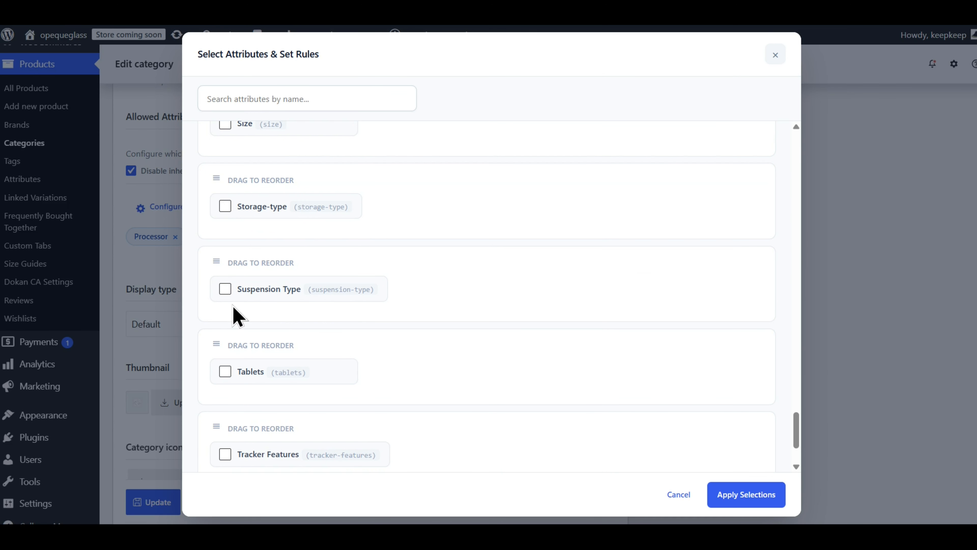
click(225, 372)
scroll(654, 346, down, 3)
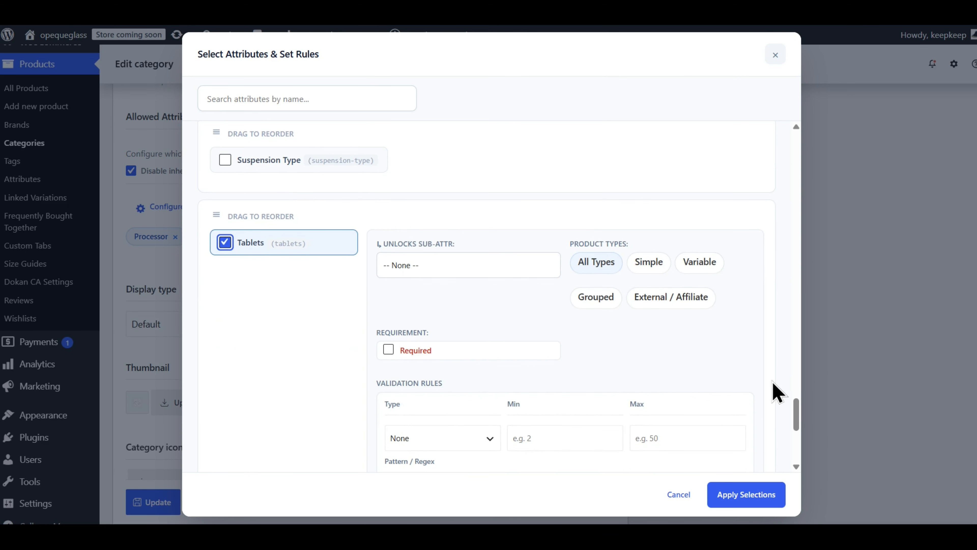
drag(795, 408, 794, 445)
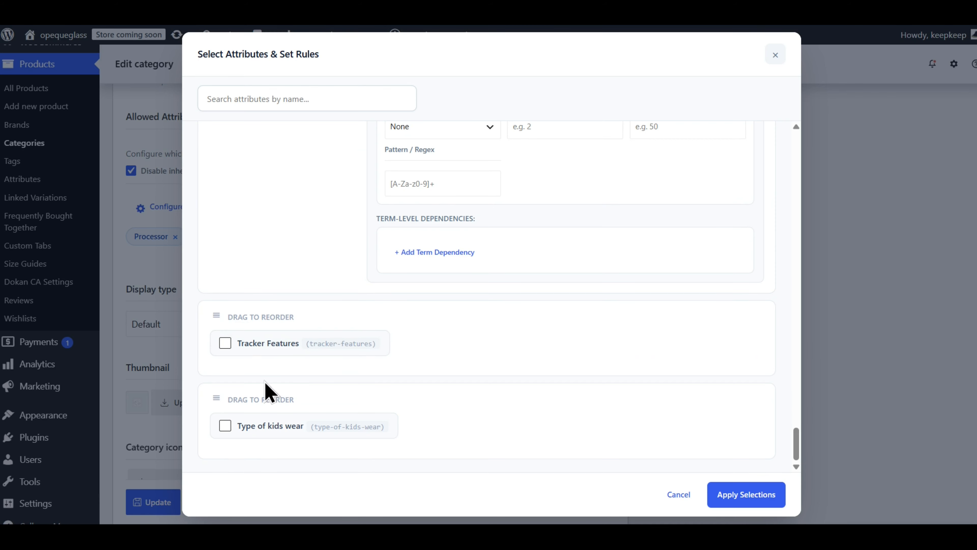
click(226, 342)
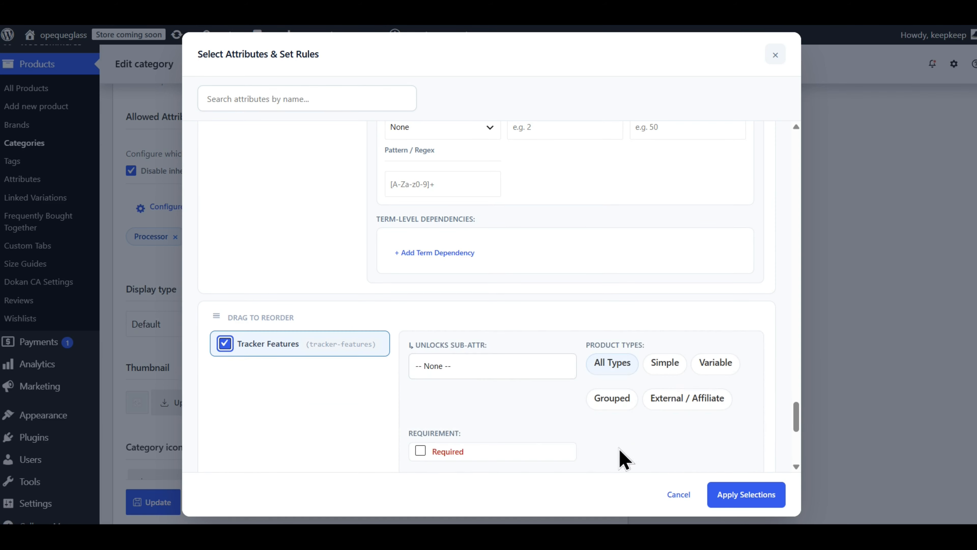
click(722, 496)
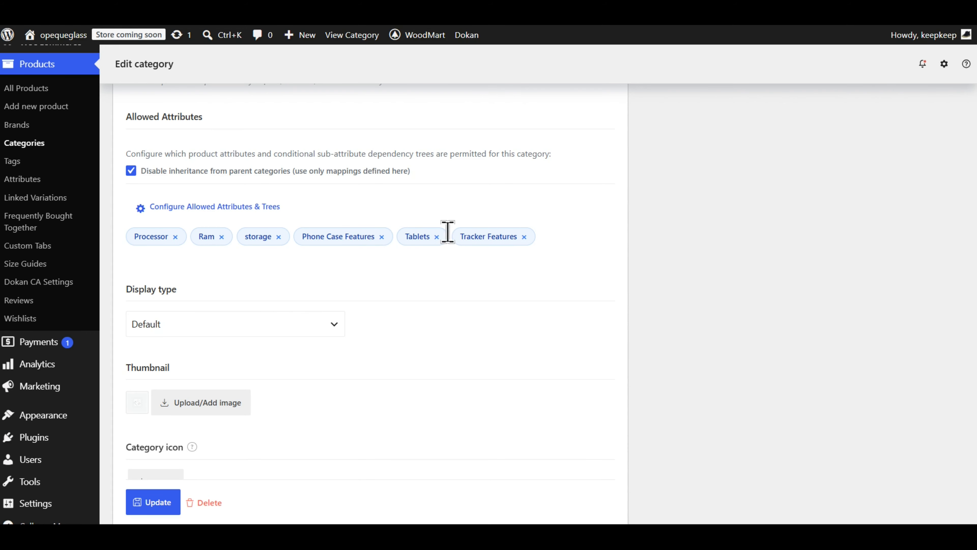
Step: Reopen the allowed attributes configuration, add Size, apply the selections and save the Laptops category update
click(185, 207)
scroll(485, 231, up, 10)
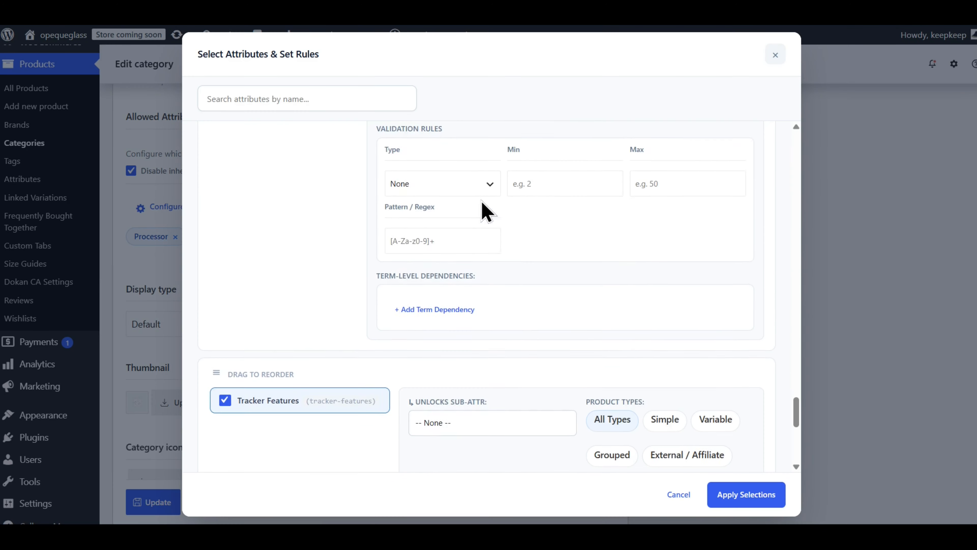
scroll(500, 246, up, 2)
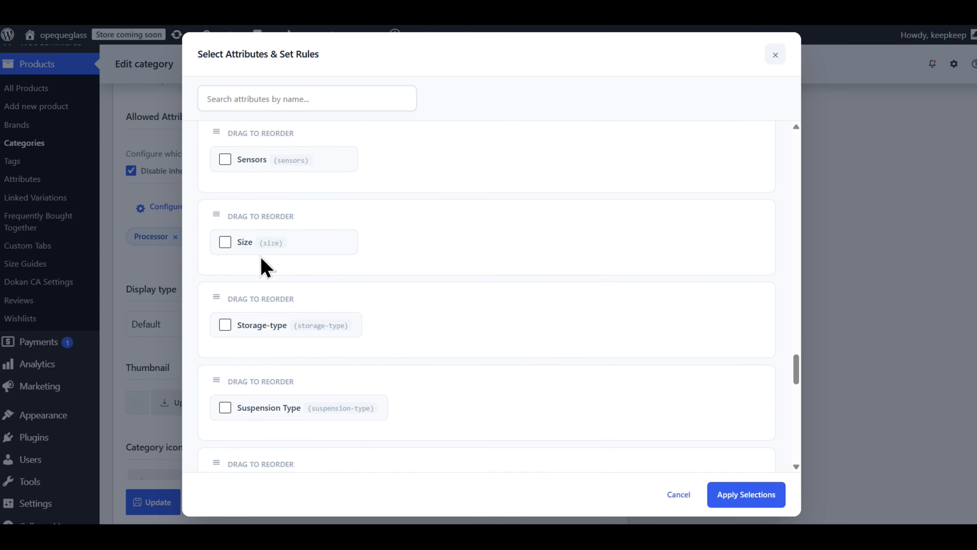
click(225, 242)
click(730, 494)
scroll(331, 349, down, 2)
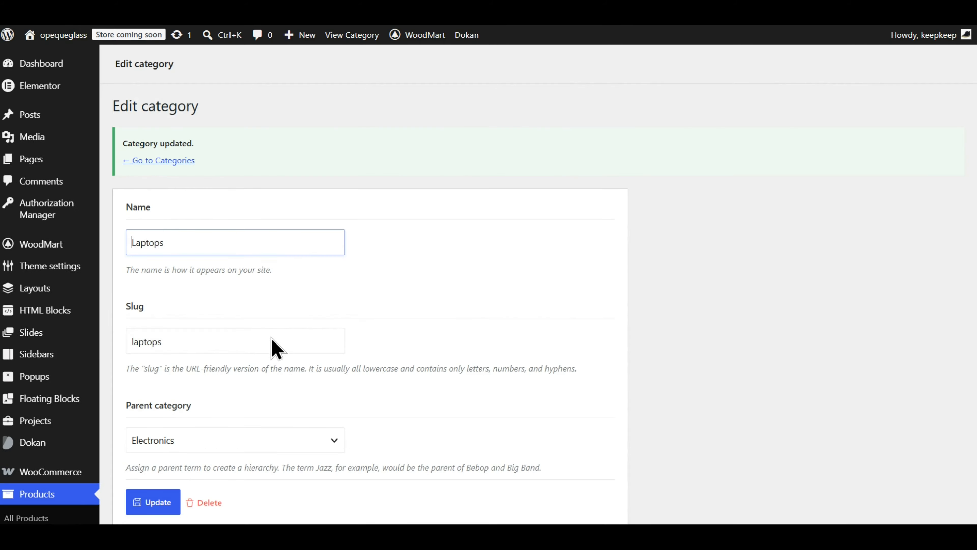
Step: Go back to the product categories list and check the Mapping column's star indicators
click(162, 160)
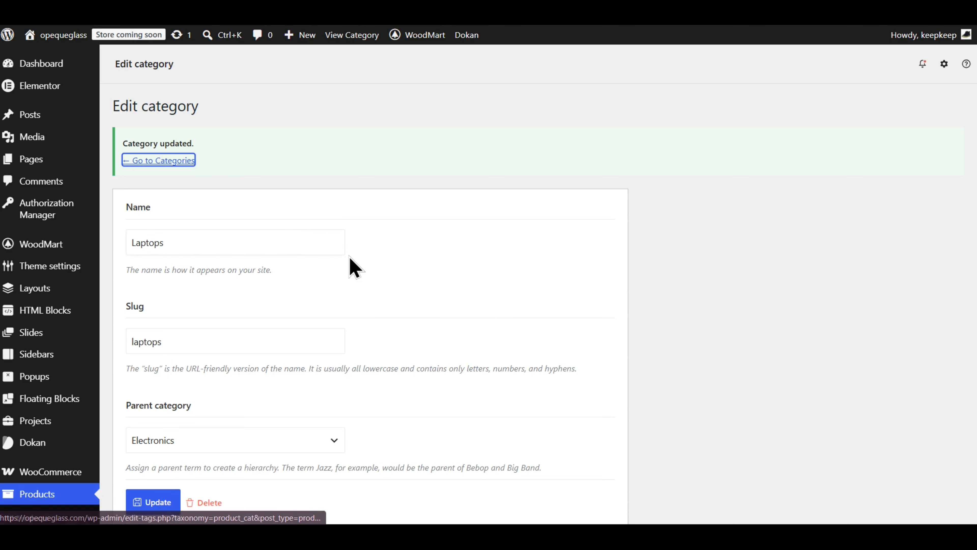
scroll(575, 289, down, 2)
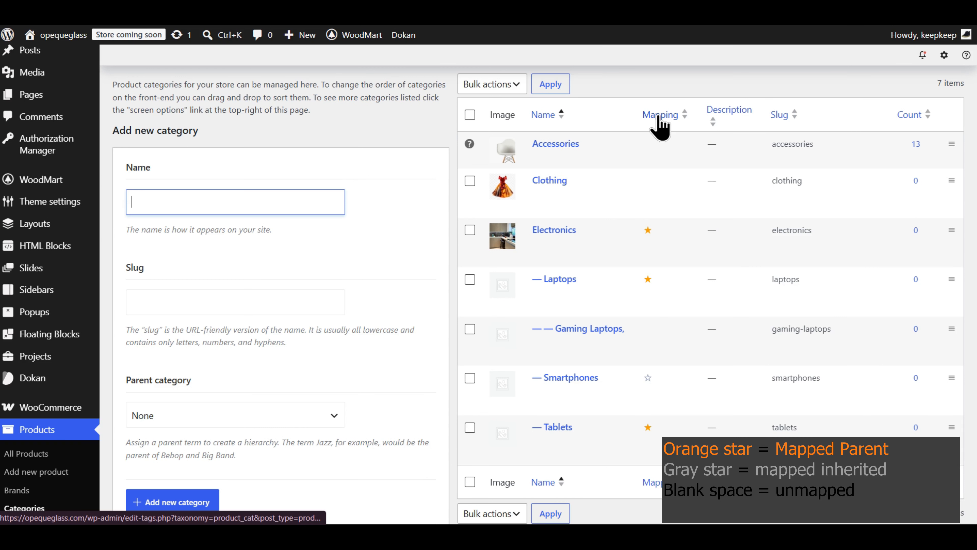
Step: Examine the Mapping column indicators for each product category, from Accessories and Clothing through Electronics and its subcategories
scroll(660, 127, down, 1)
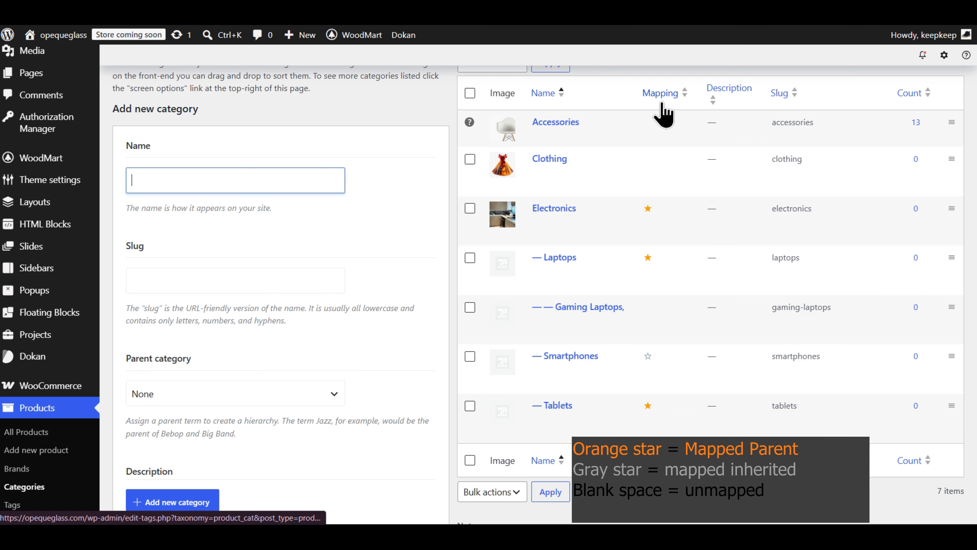
scroll(649, 203, down, 1)
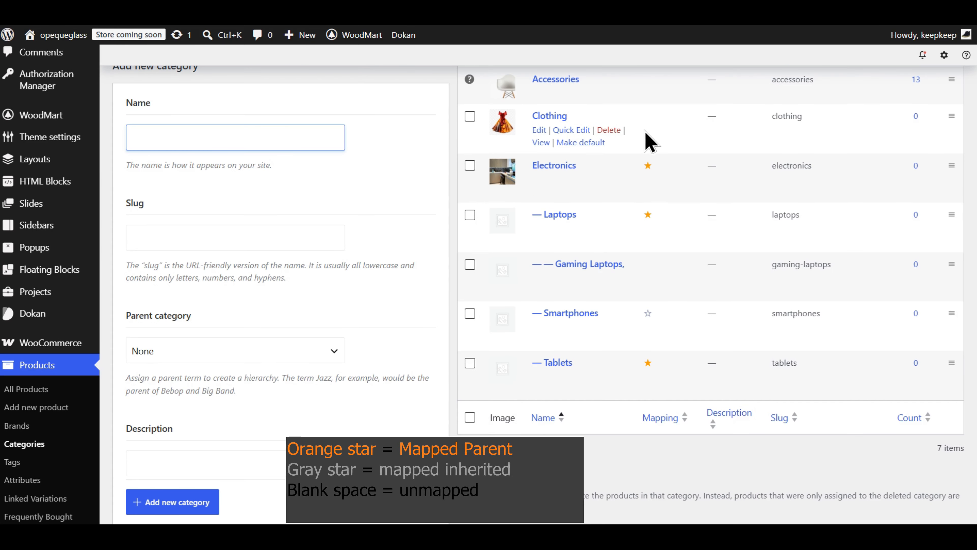
scroll(657, 151, up, 1)
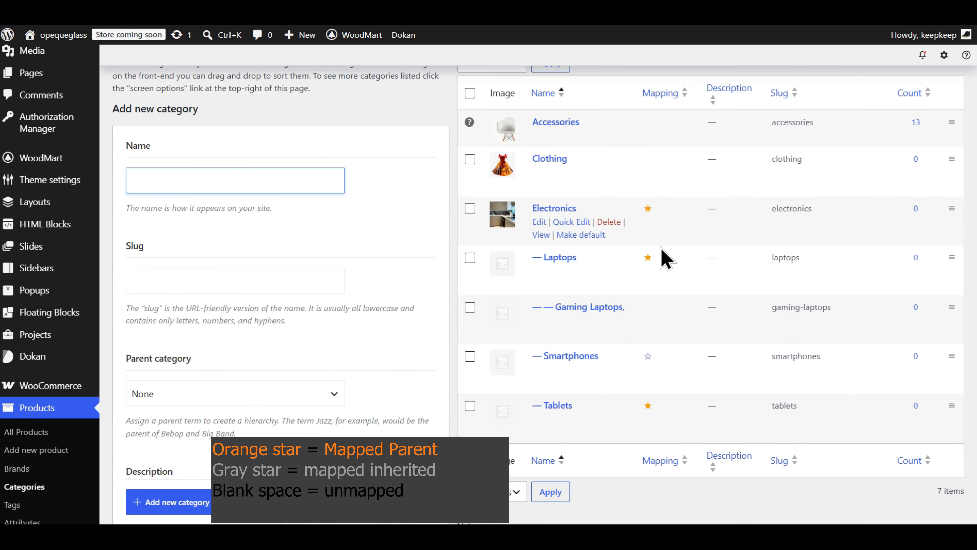
scroll(663, 255, down, 2)
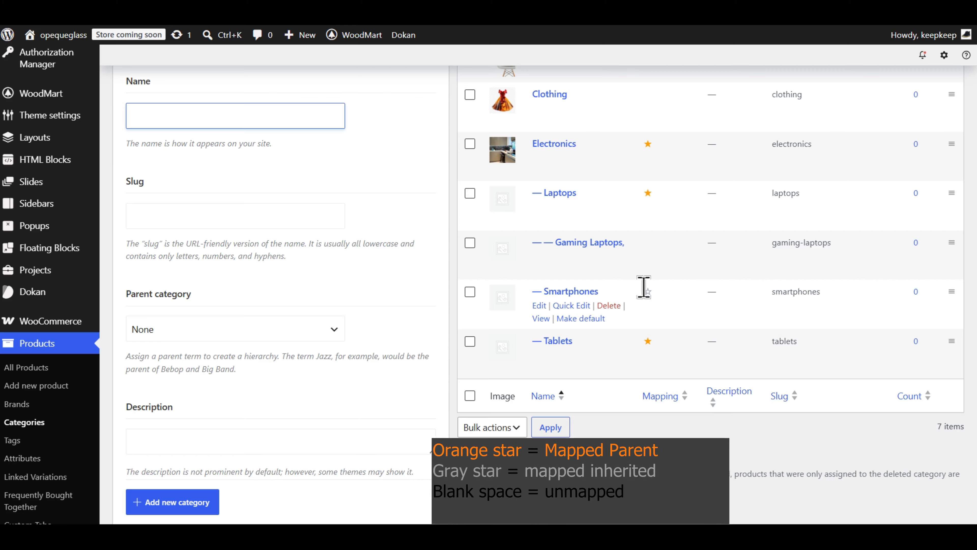
scroll(648, 347, down, 1)
scroll(654, 360, up, 4)
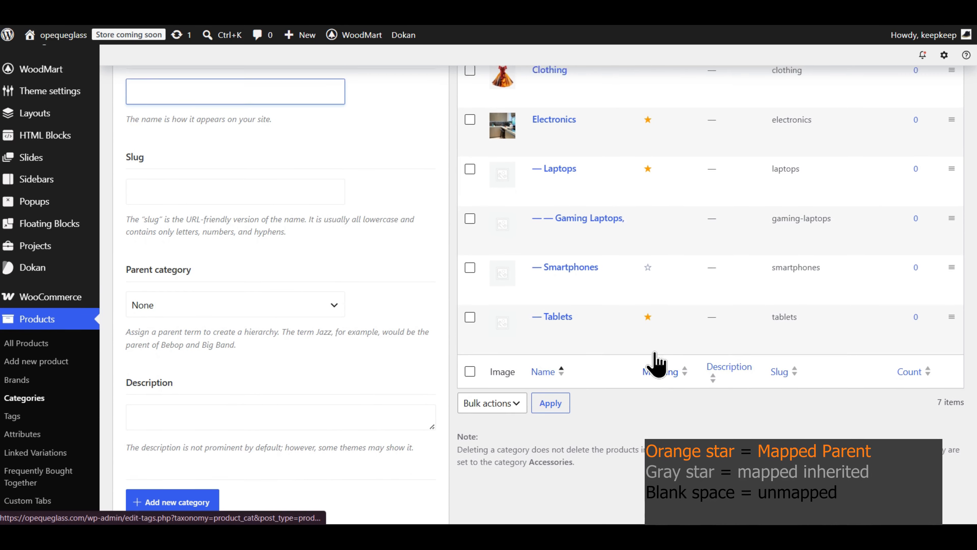
scroll(656, 223, down, 3)
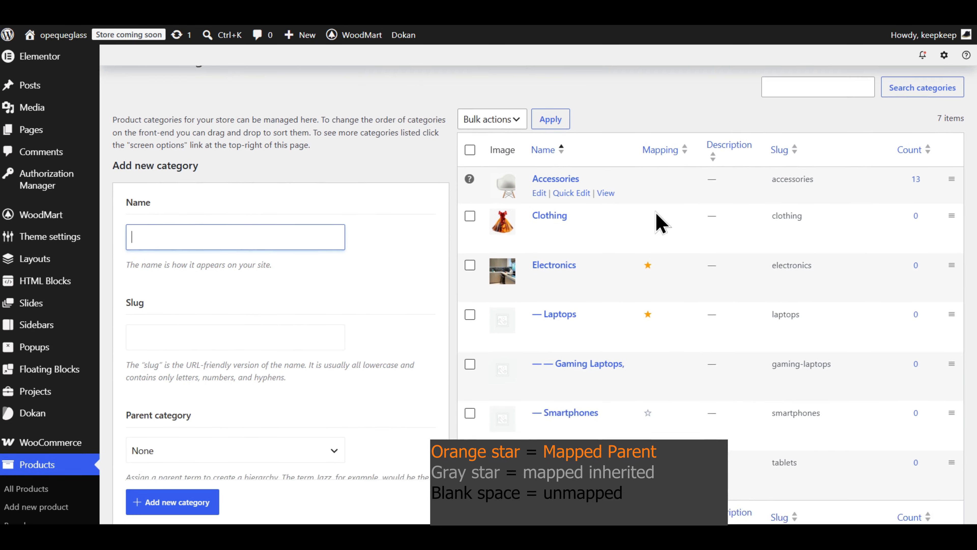
scroll(646, 202, down, 3)
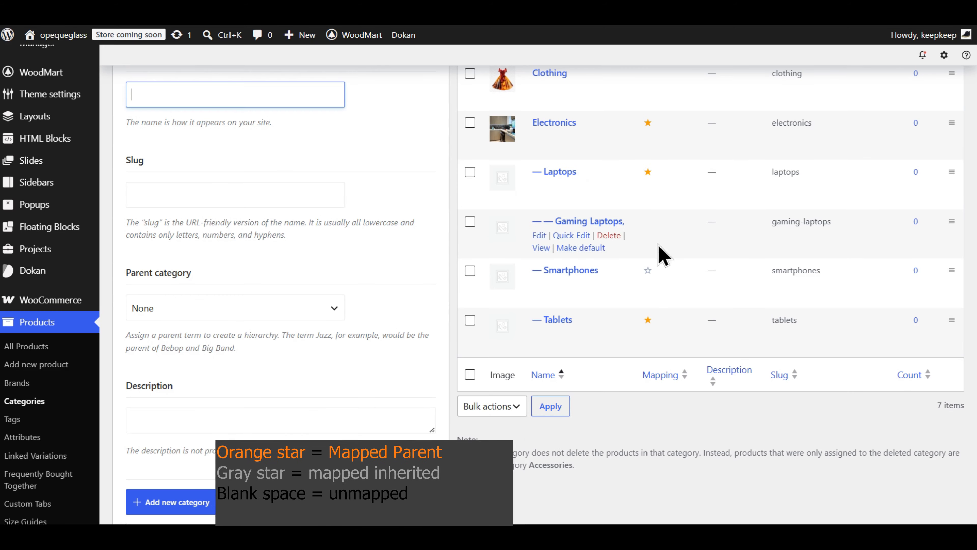
scroll(661, 269, up, 4)
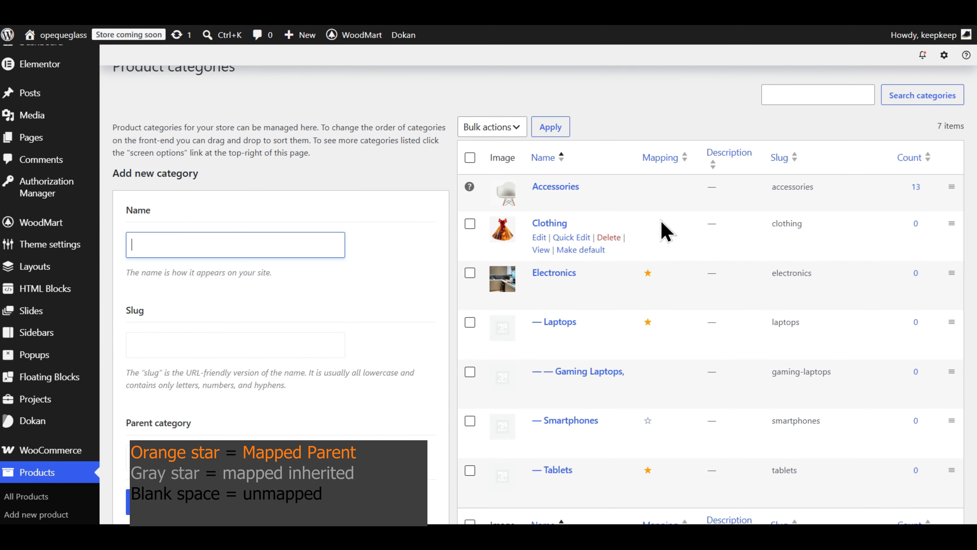
Step: View the Clothing category's edit page, then compare its Mapping entry with the other categories in the list
click(540, 238)
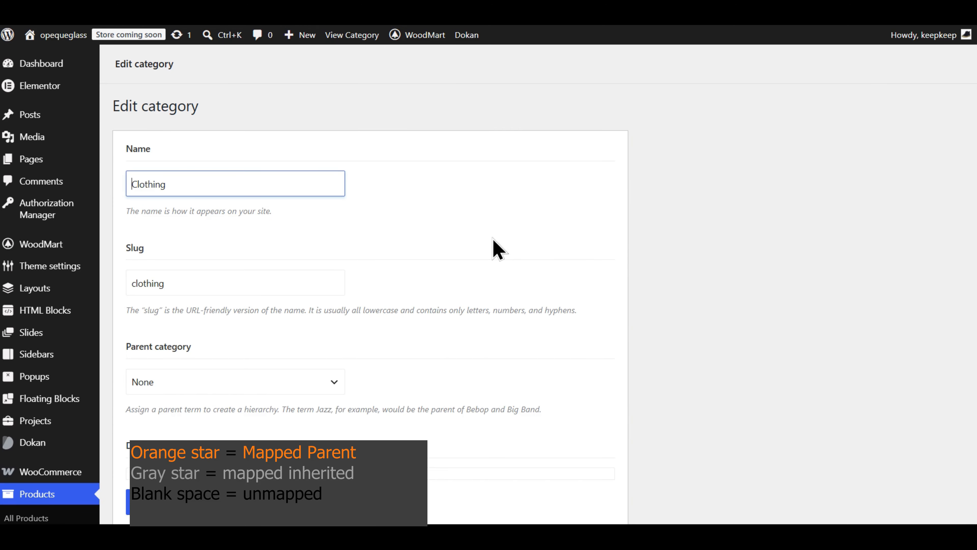
scroll(238, 262, down, 10)
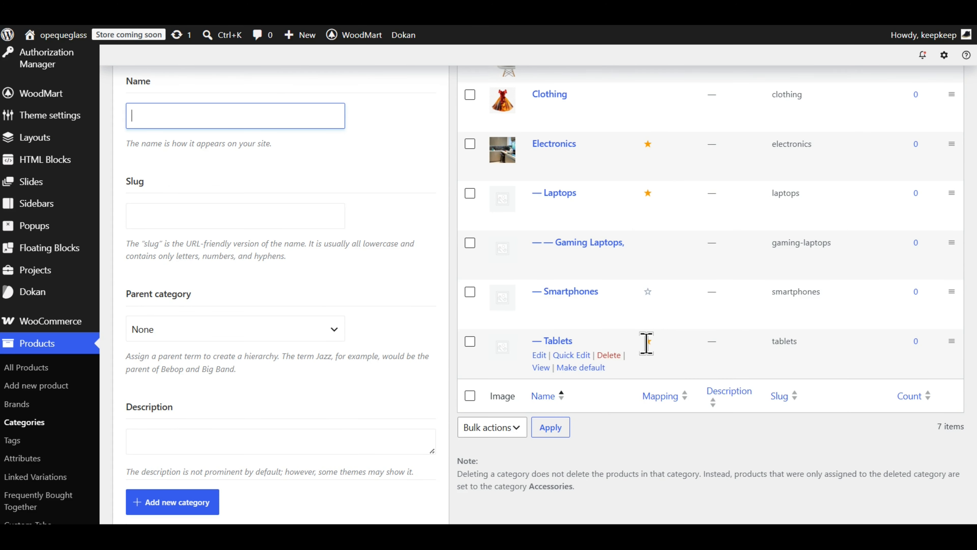
scroll(661, 354, down, 1)
scroll(656, 358, up, 5)
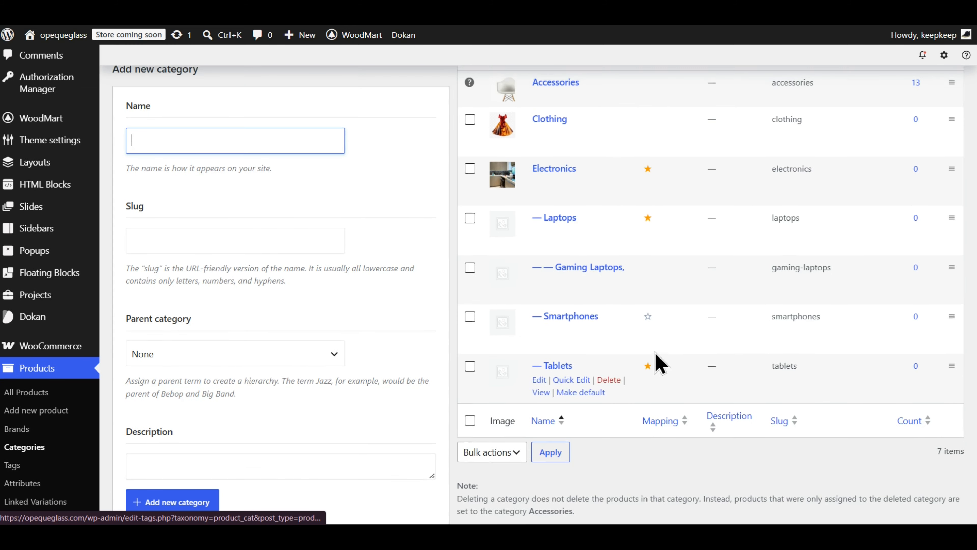
scroll(656, 215, down, 4)
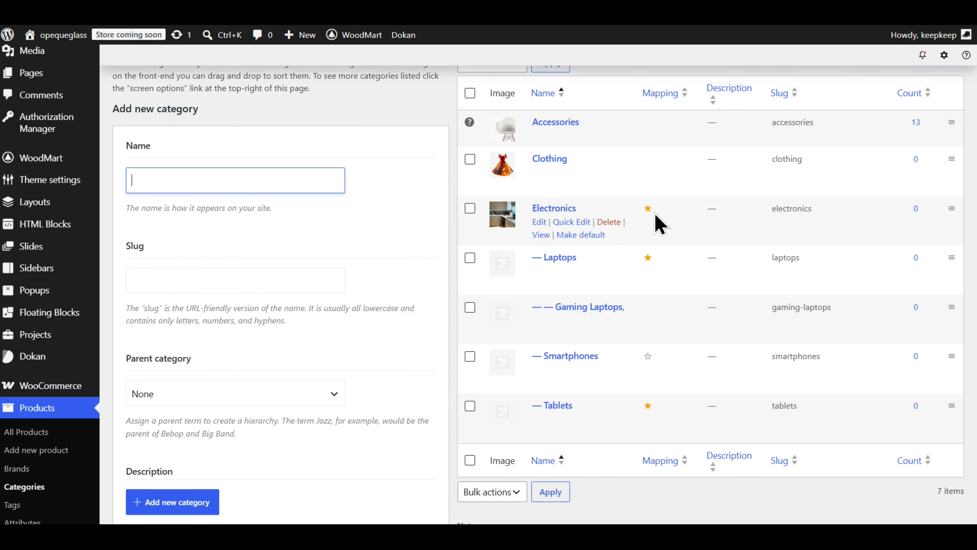
scroll(646, 212, down, 1)
scroll(665, 275, up, 4)
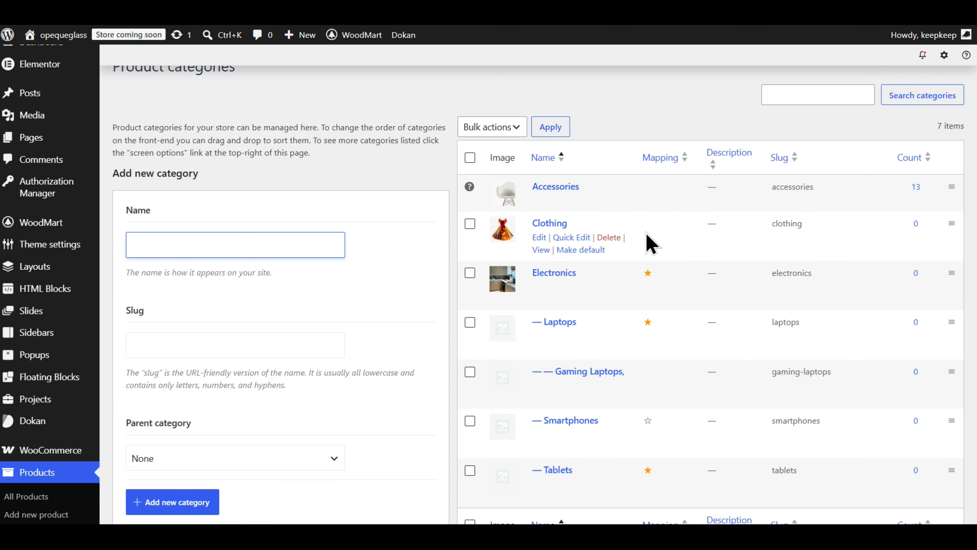
Step: Open the Clothing category for editing and check its Allowed Attributes section for selected attributes
click(540, 237)
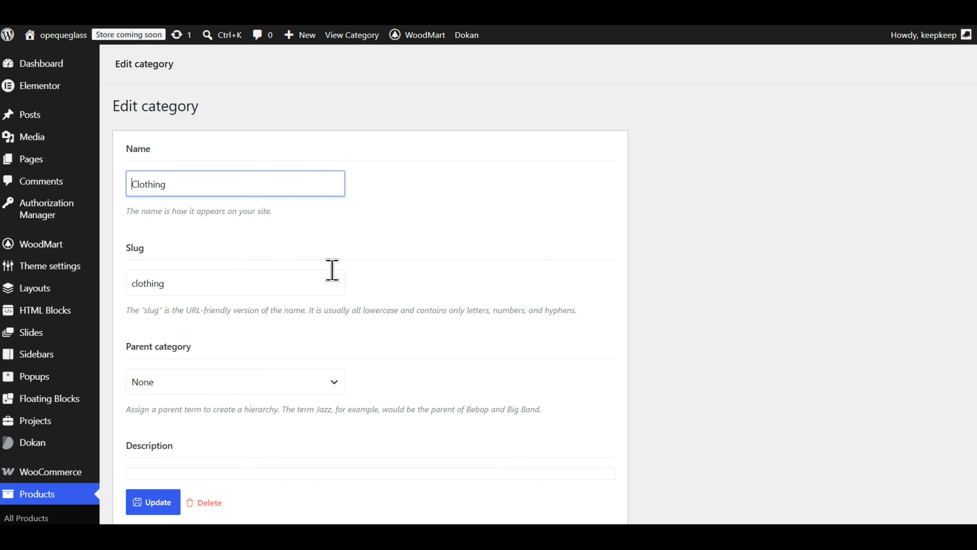
scroll(242, 264, down, 10)
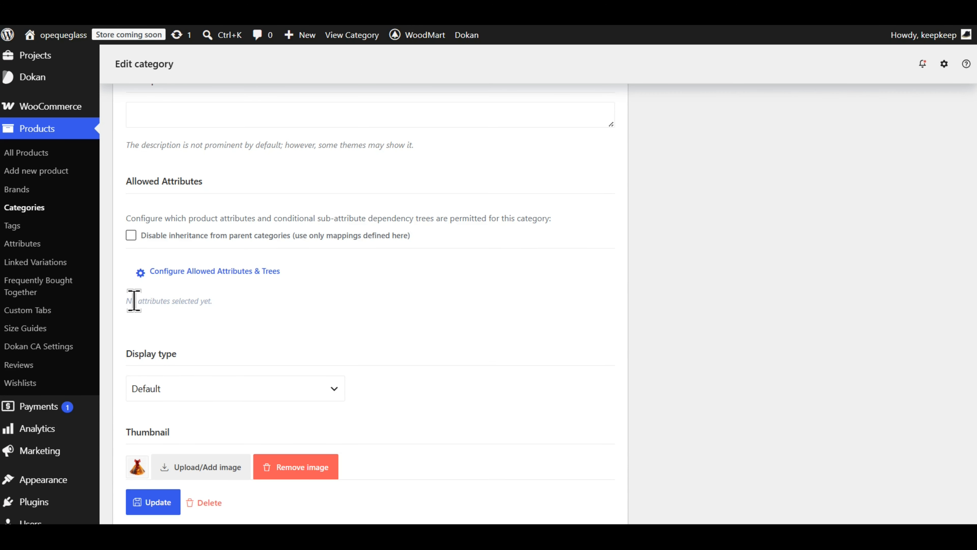
drag(147, 302, 229, 303)
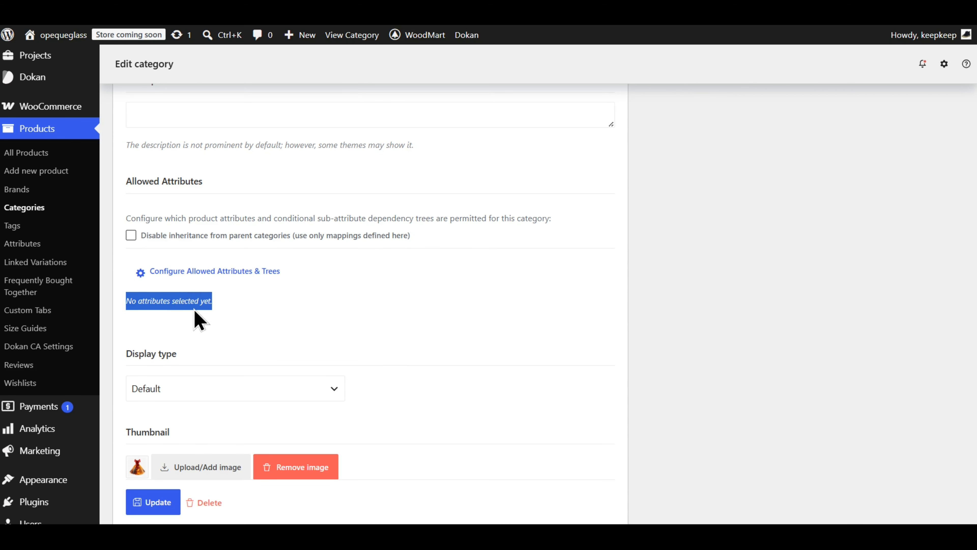
scroll(231, 315, up, 10)
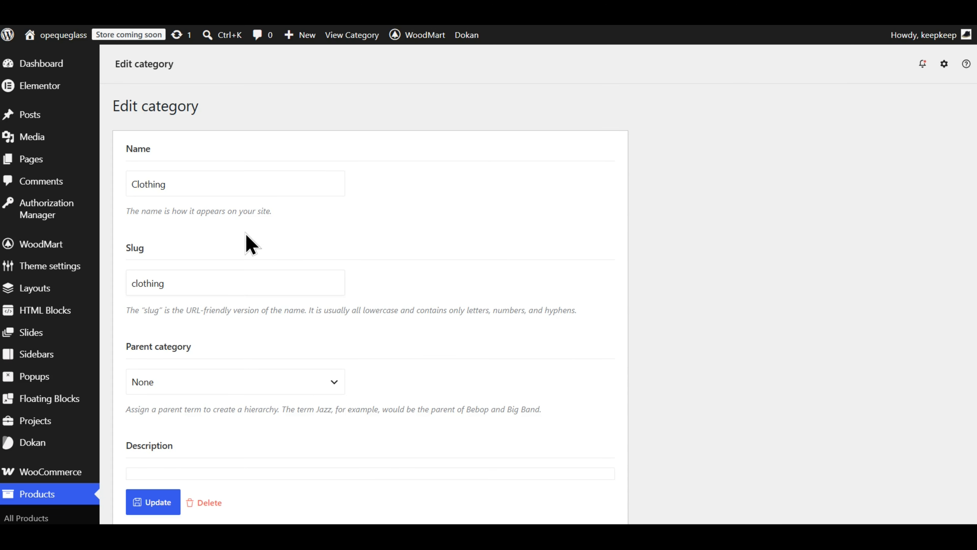
scroll(248, 242, down, 2)
scroll(269, 242, up, 2)
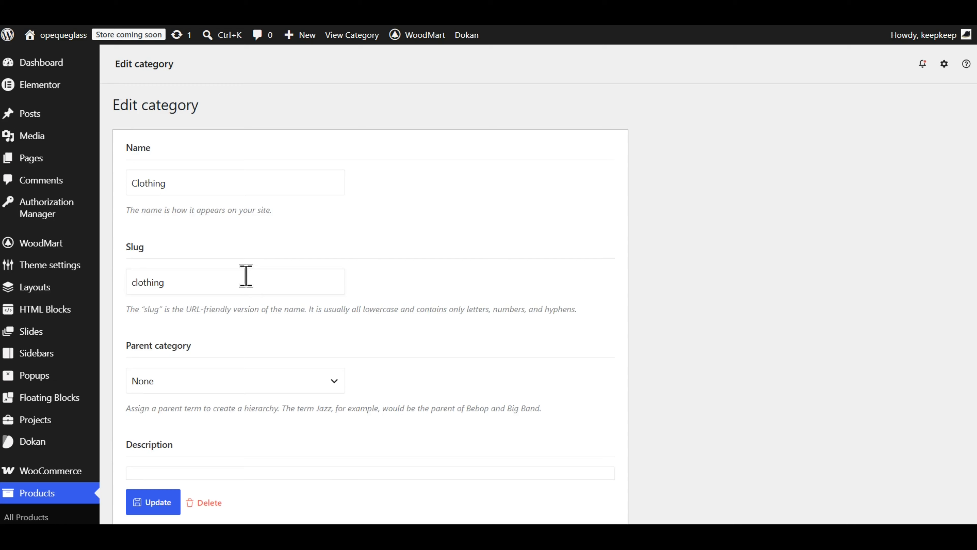
scroll(246, 275, down, 4)
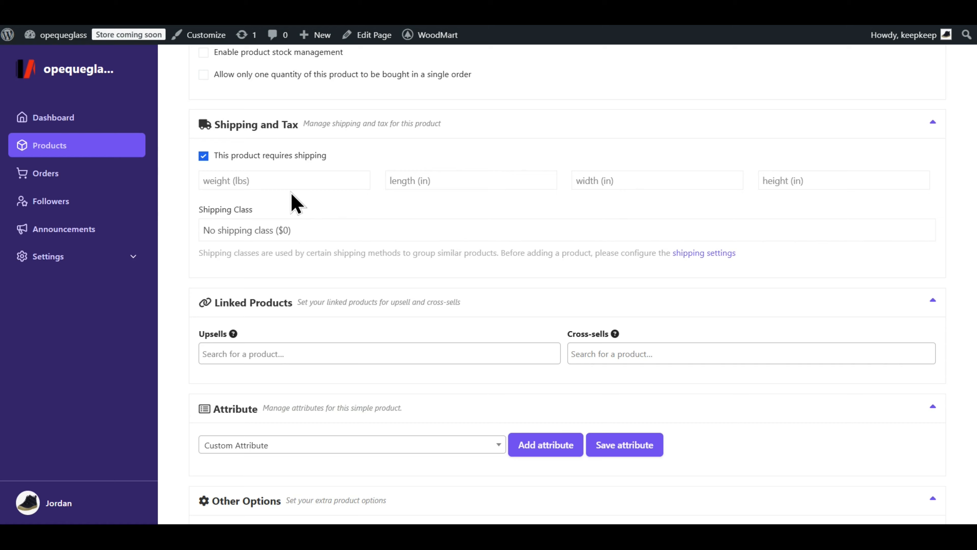
Step: Switch to the vendor dashboard's Add New Product form and enter hp Omen 15 as the product title
scroll(308, 212, up, 10)
scroll(298, 201, up, 10)
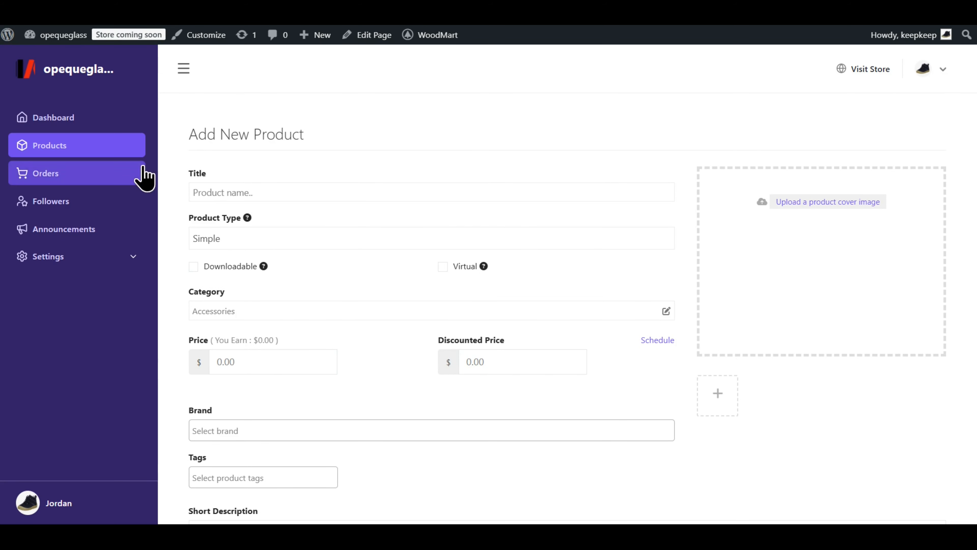
scroll(277, 169, down, 1)
click(259, 150)
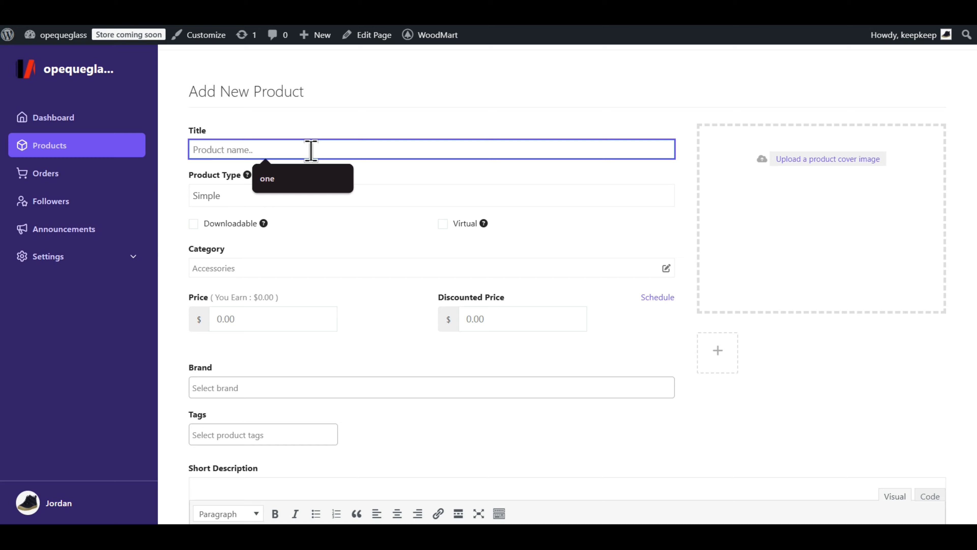
text(hp Omen 15)
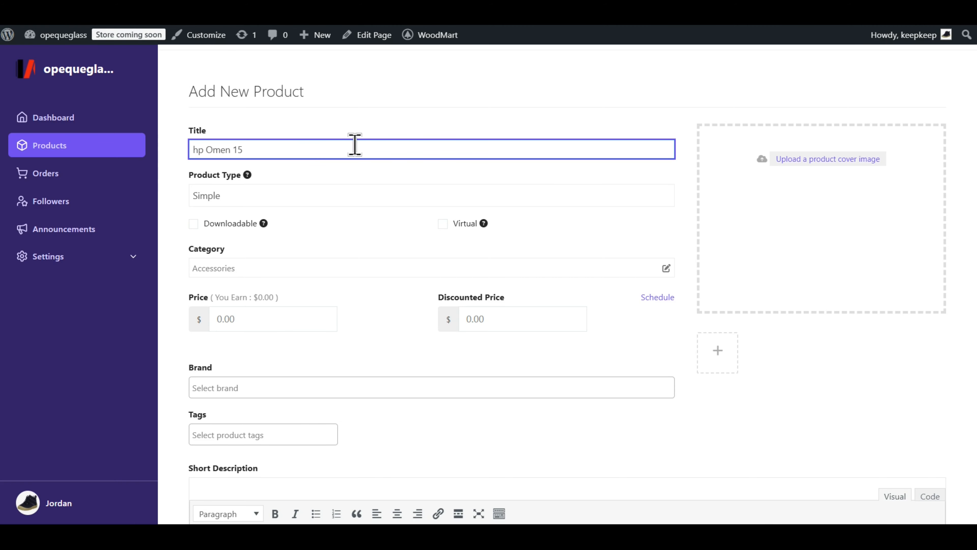
Step: Set the product's category to Electronics > Laptop and confirm the choice
scroll(342, 197, down, 1)
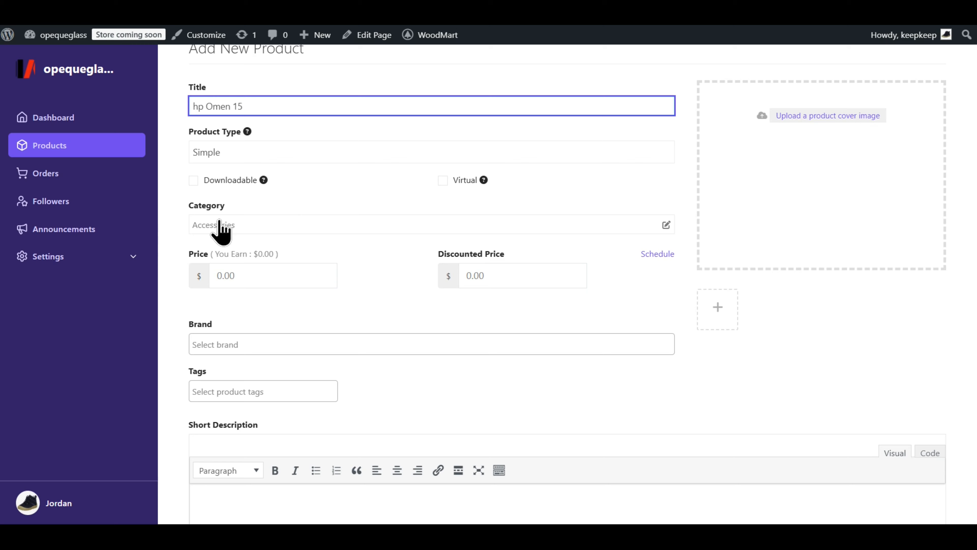
click(222, 227)
click(184, 229)
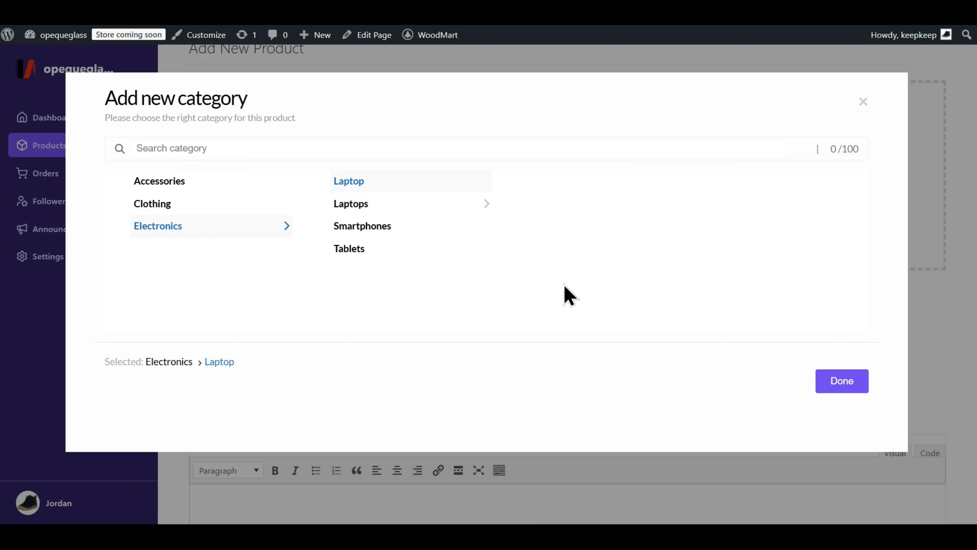
click(842, 380)
Step: Check which attributes the product's Attribute section offers for the chosen category, in both the attribute list and the available attributes view
scroll(420, 292, down, 10)
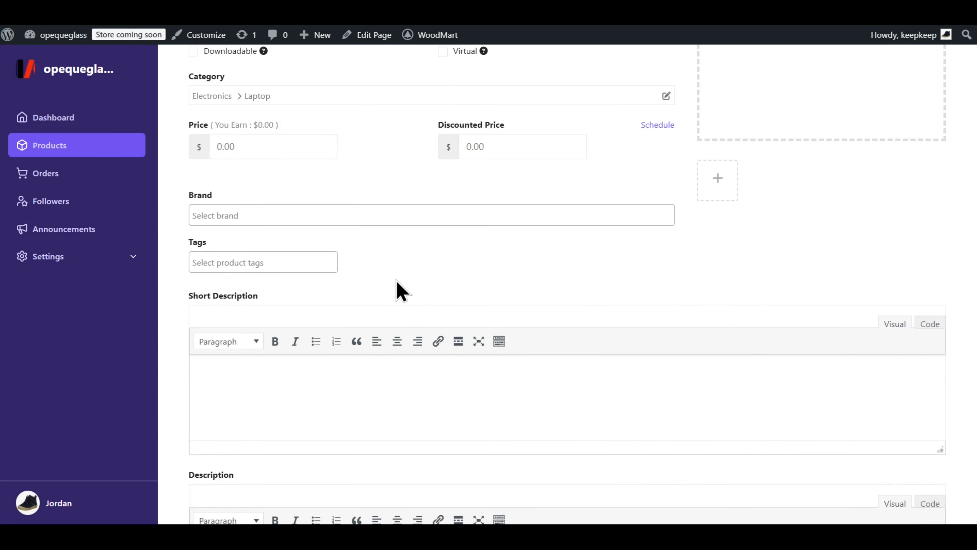
scroll(389, 286, down, 10)
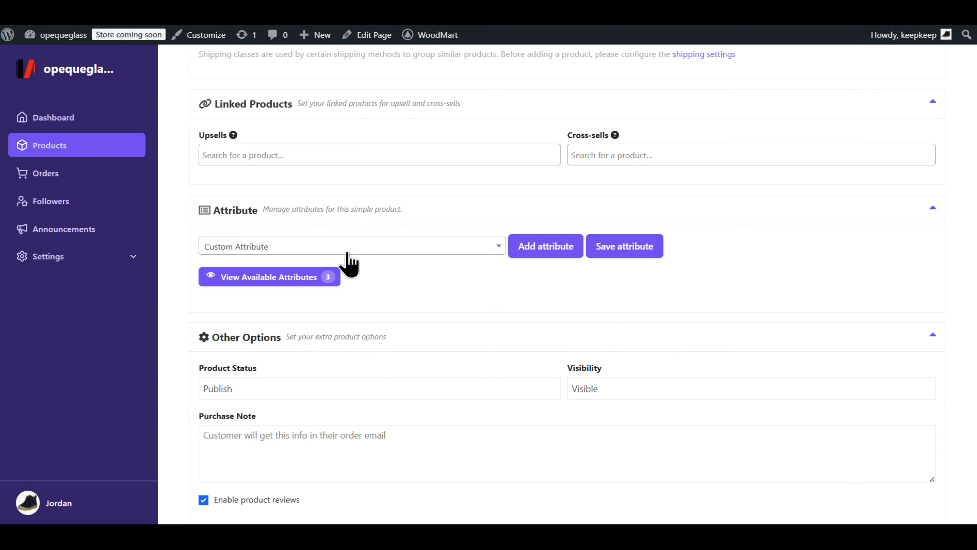
click(348, 248)
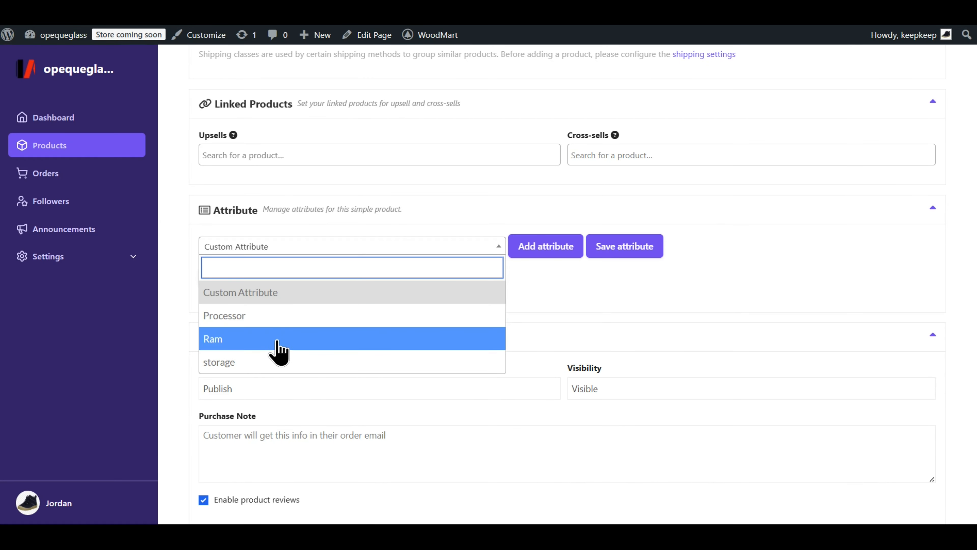
click(283, 250)
click(279, 281)
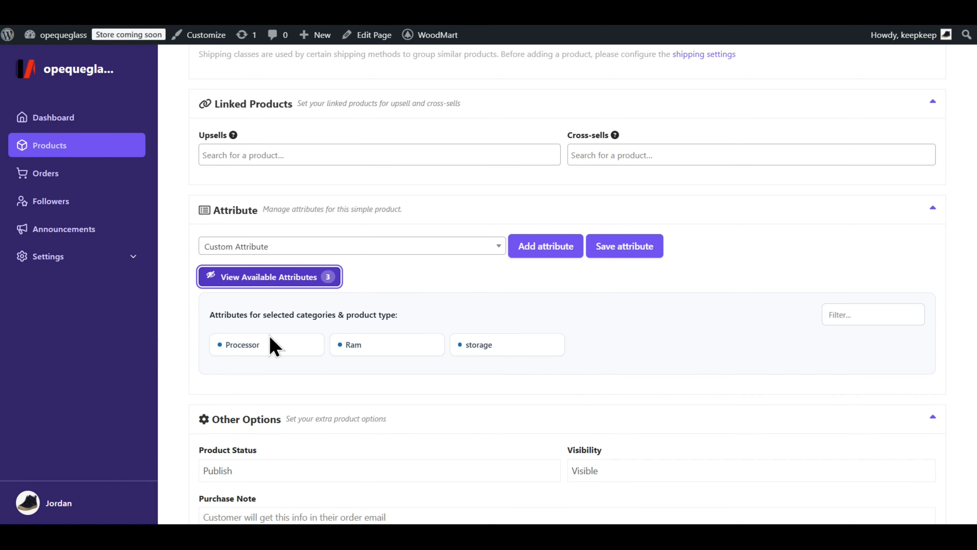
drag(213, 341, 509, 344)
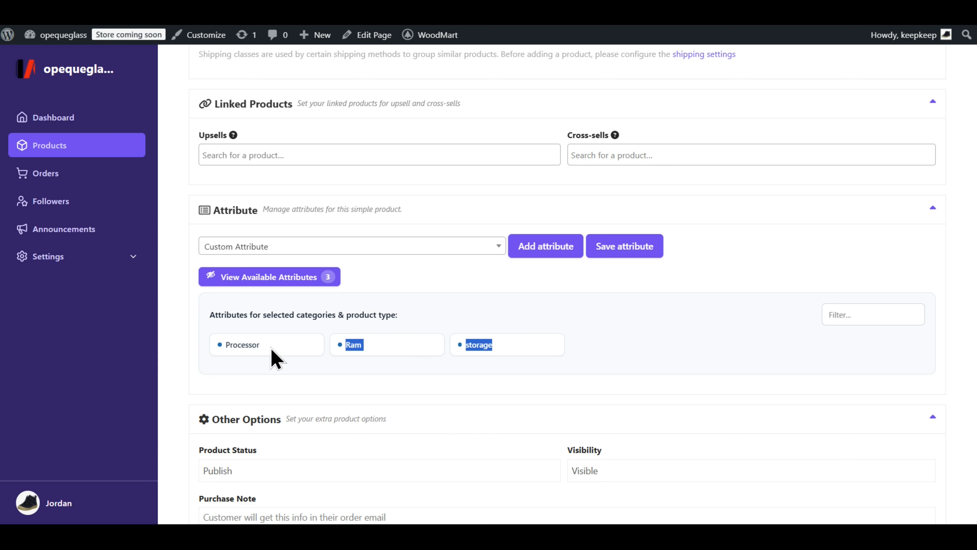
scroll(407, 349, up, 10)
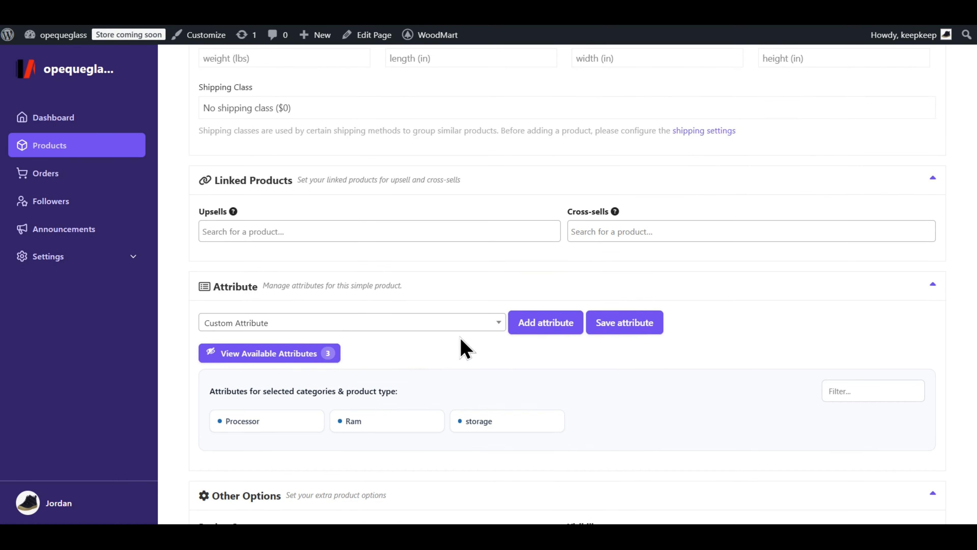
scroll(384, 341, up, 15)
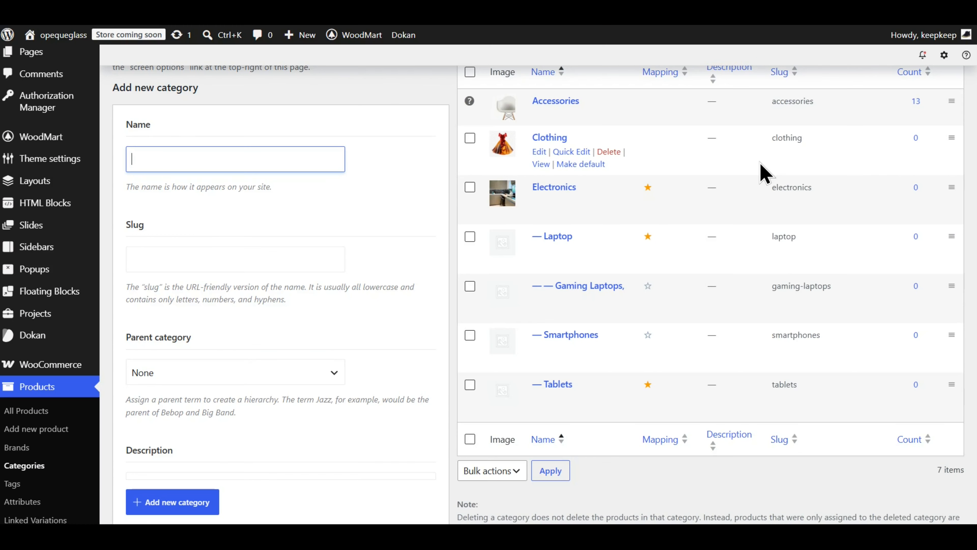
scroll(272, 280, down, 3)
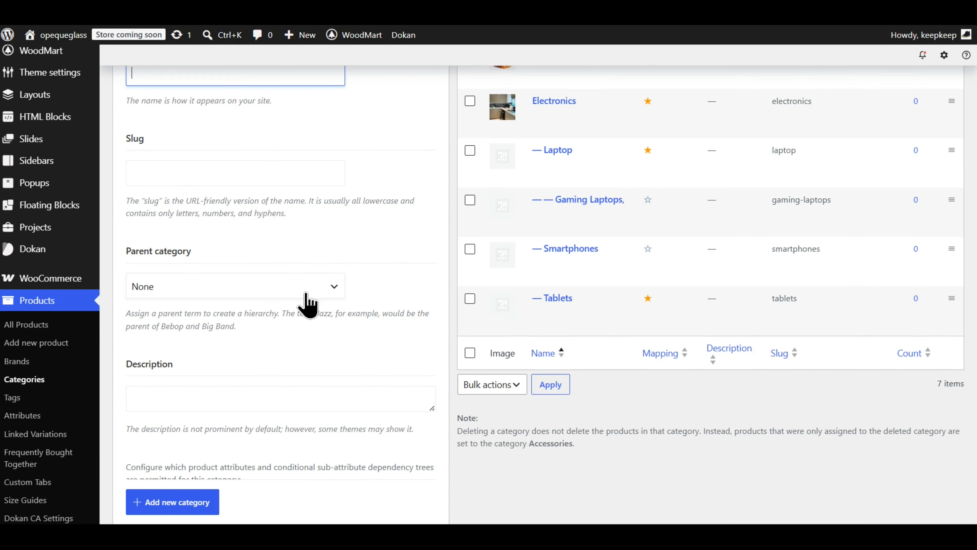
scroll(290, 291, up, 3)
scroll(194, 271, up, 1)
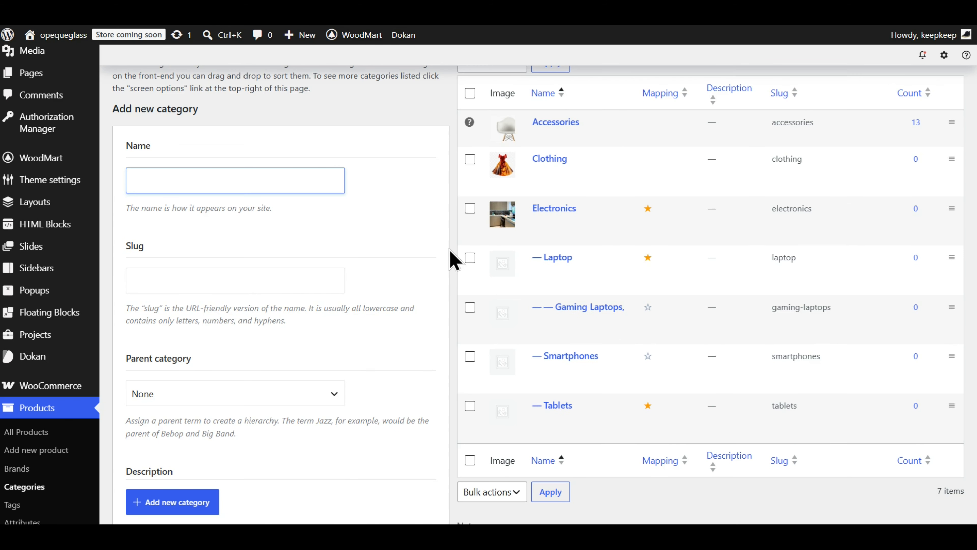